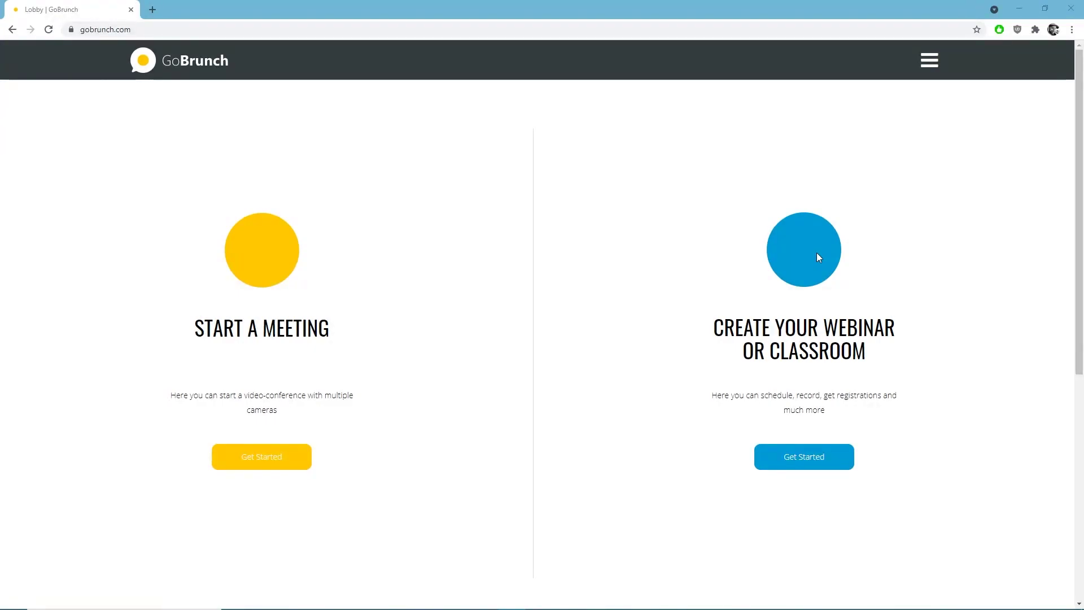
Step: Create a meeting with the Meeting Room - 10 Seats layout and take the first seat along the table's upper edge
{"action": "left_click", "coordinate": [275, 461]}
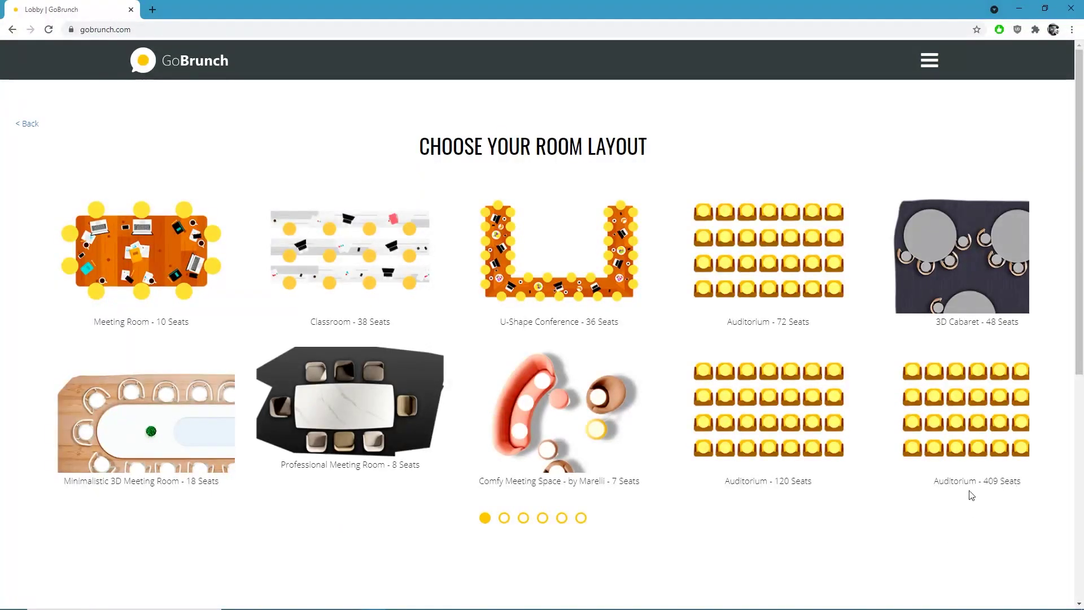
{"action": "left_click", "coordinate": [158, 268]}
{"action": "scroll", "coordinate": [155, 266], "scroll_direction": "down", "scroll_amount": 3}
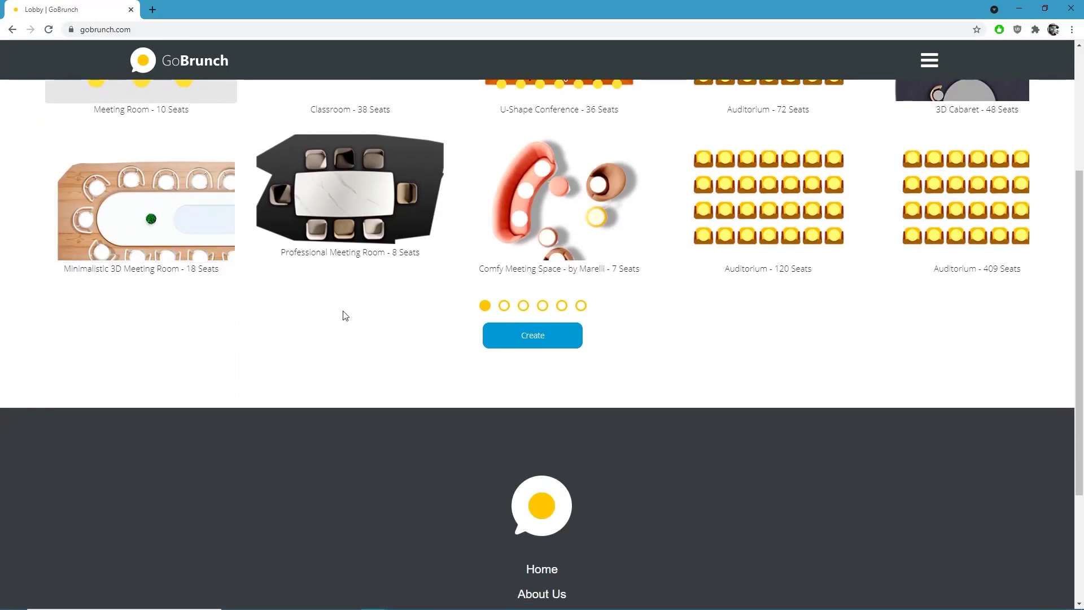
{"action": "left_click", "coordinate": [532, 337]}
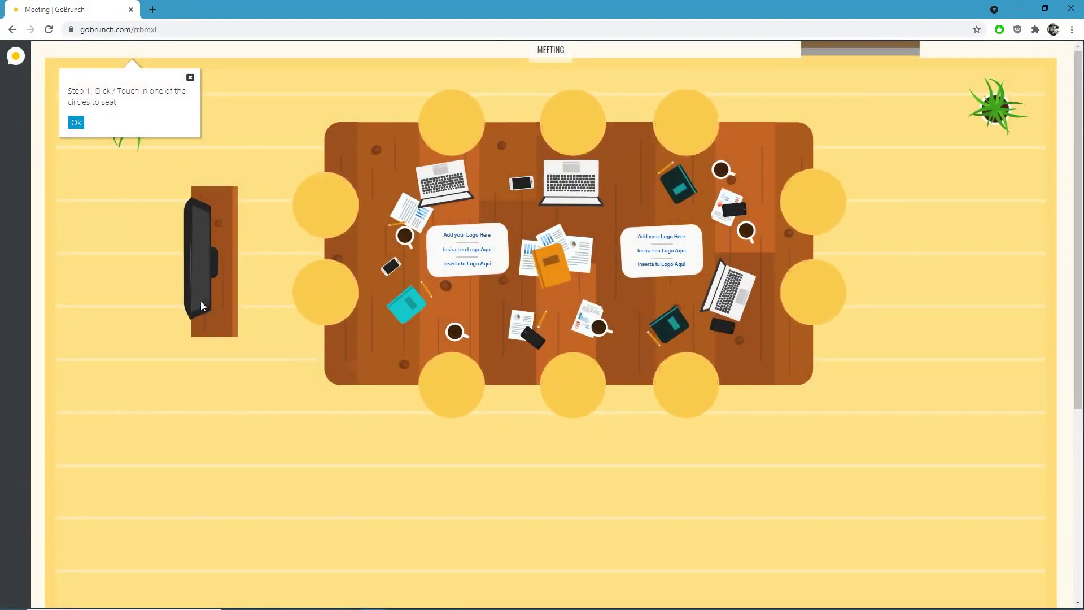
{"action": "left_click", "coordinate": [452, 126]}
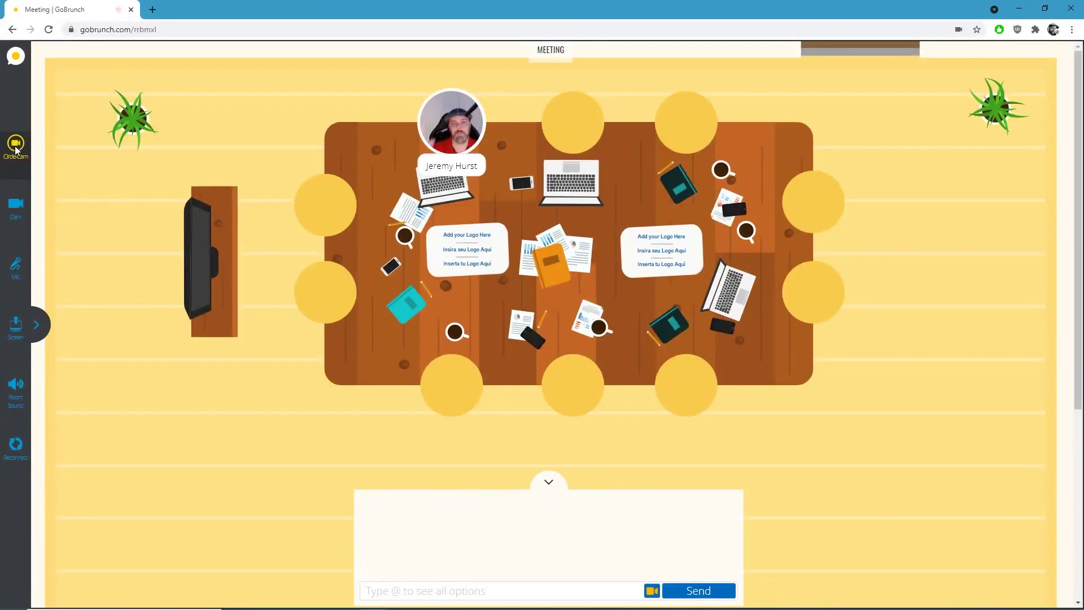
Step: Turn on the HD Pro Webcam C920 camera and switch it off again
{"action": "mouse_move", "coordinate": [25, 215]}
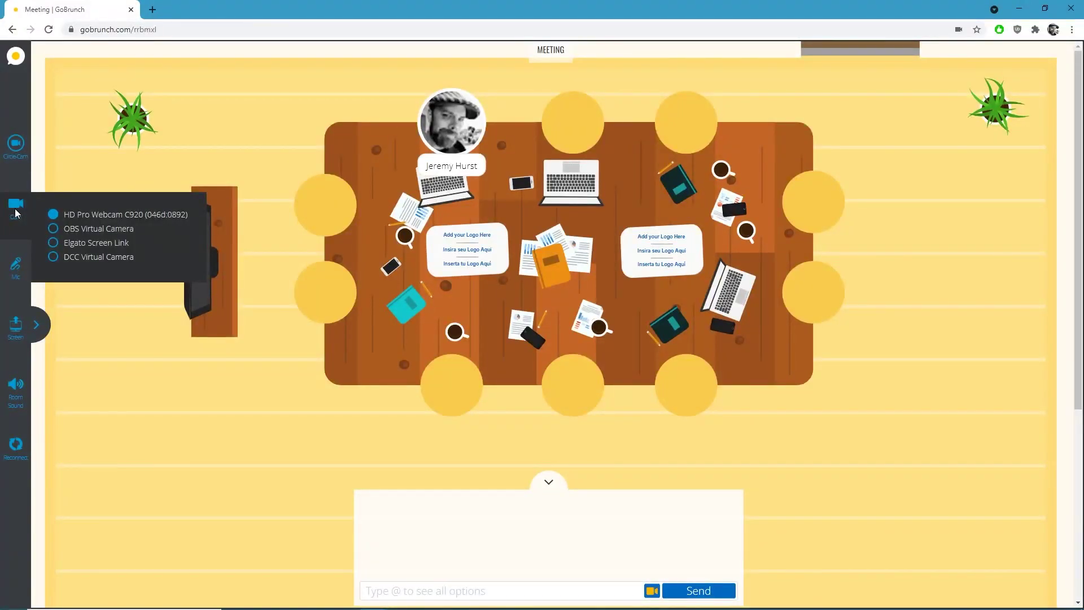
{"action": "left_click", "coordinate": [15, 213]}
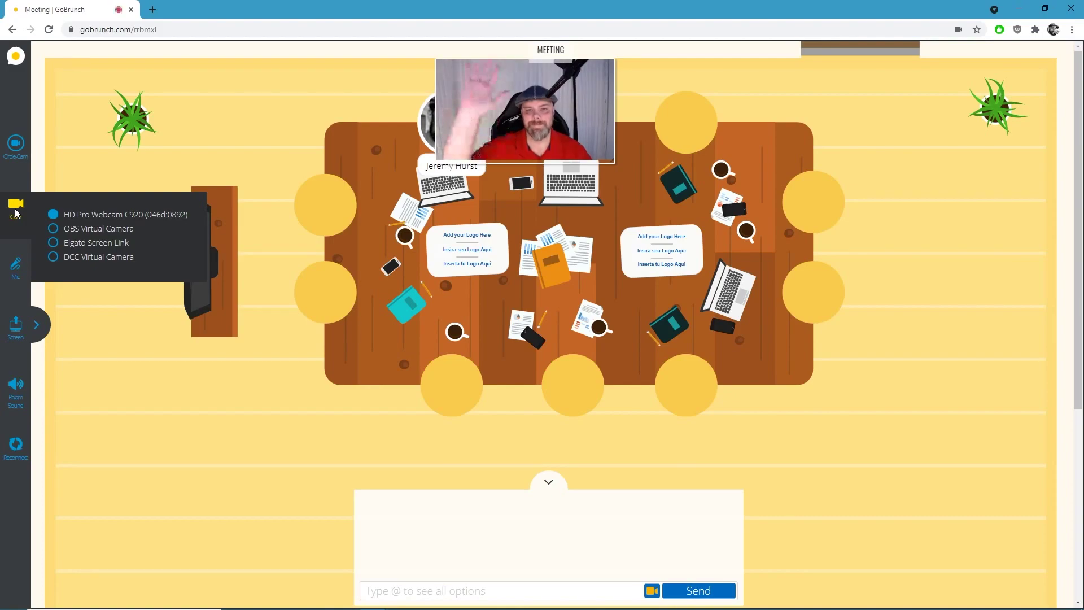
{"action": "left_click", "coordinate": [16, 213]}
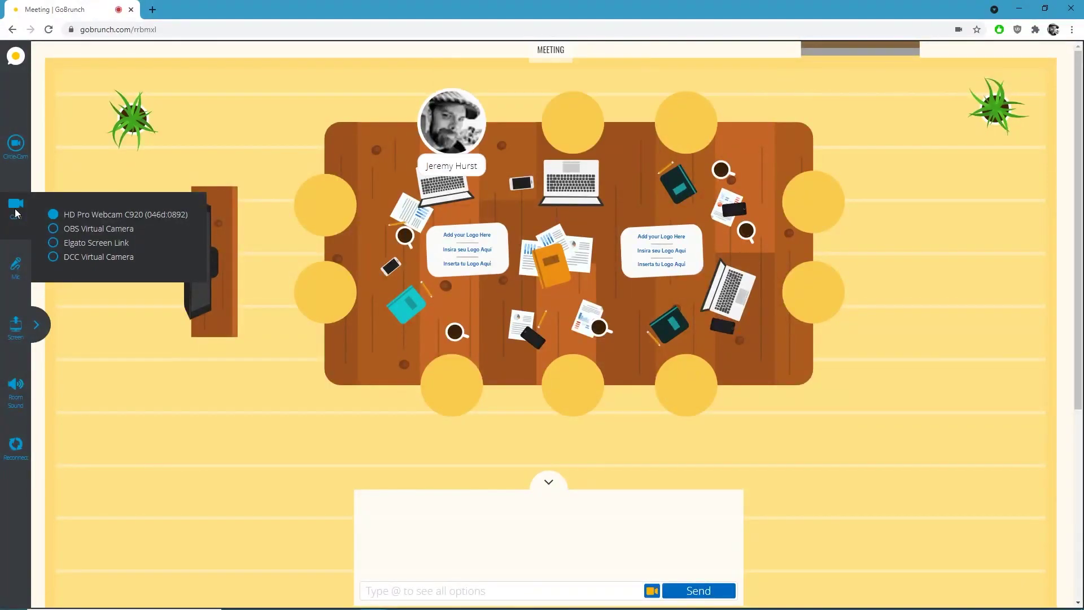
{"action": "mouse_move", "coordinate": [20, 269]}
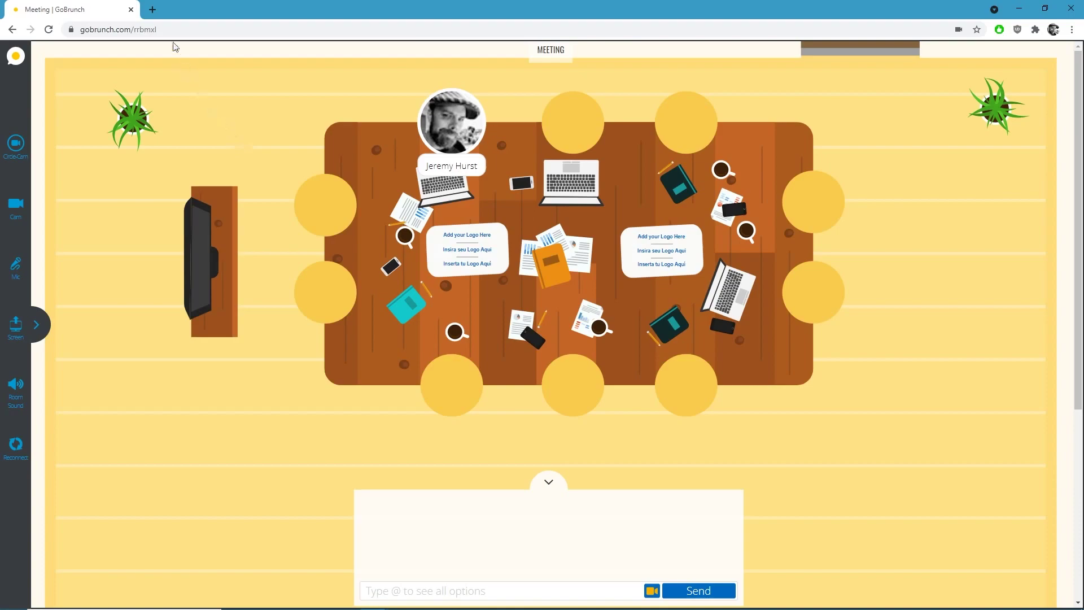
Step: Copy the meeting room's web address and switch to another window
{"action": "left_click", "coordinate": [170, 29]}
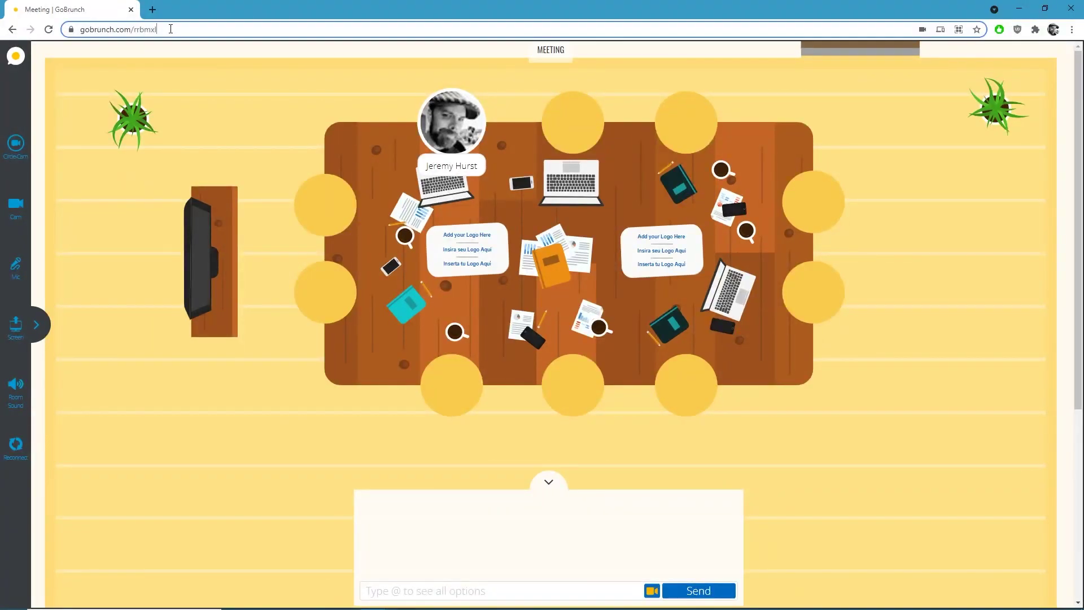
{"action": "right_click", "coordinate": [170, 29]}
{"action": "left_click", "coordinate": [208, 108]}
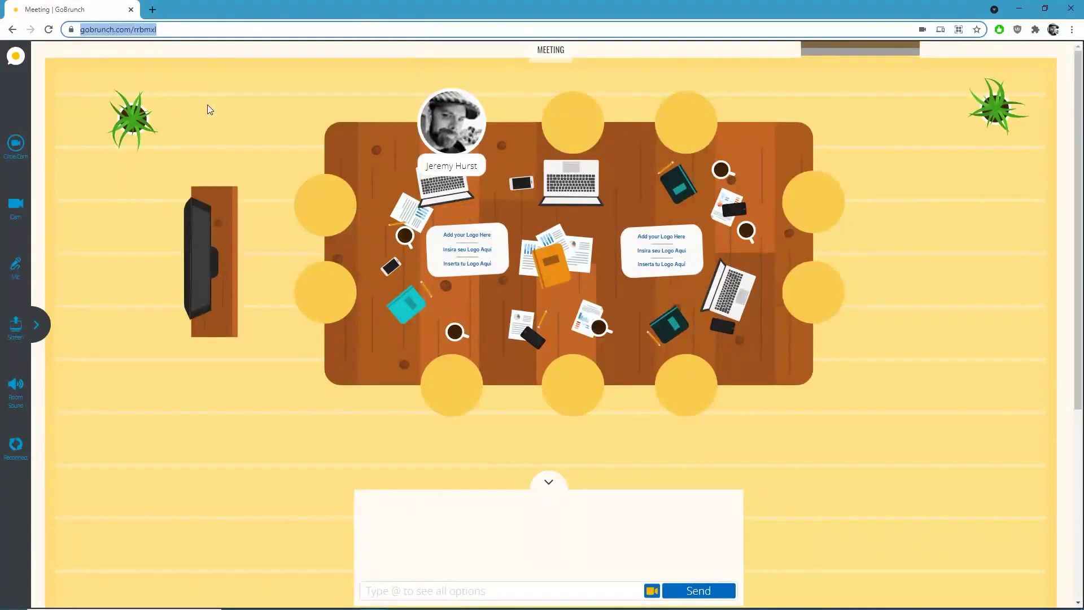
{"action": "key", "text": "alt+Tab"}
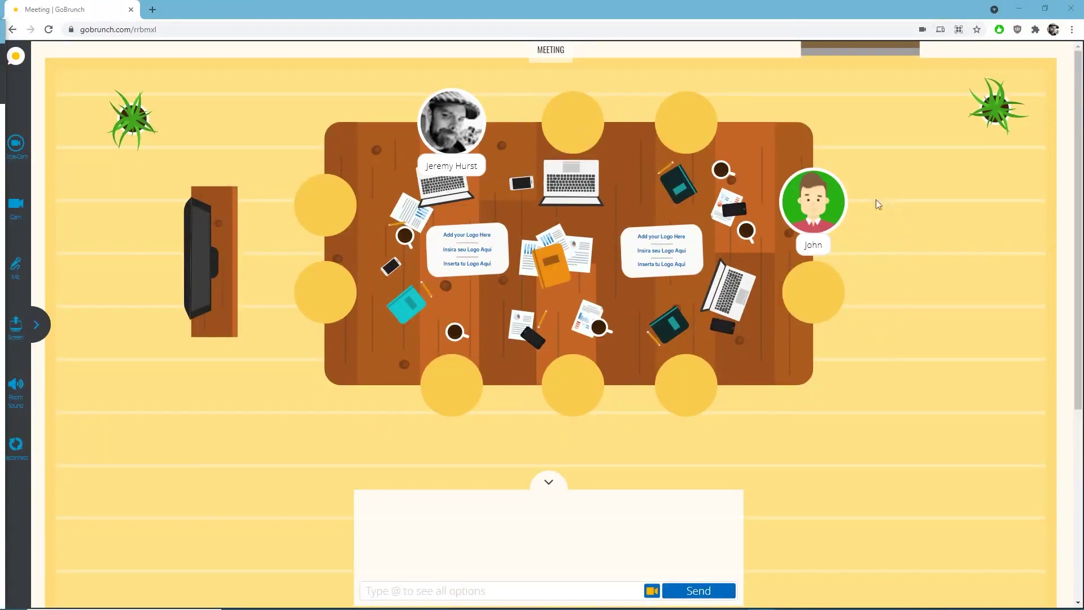
Step: Move the chat box up toward the table and collapse its message area
{"action": "left_click", "coordinate": [813, 206]}
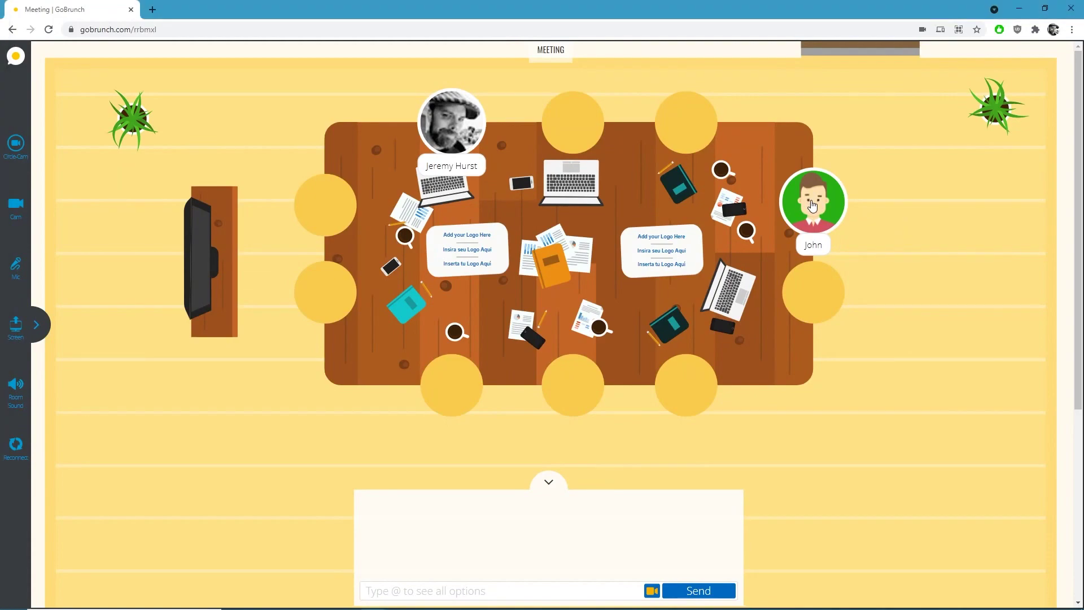
{"action": "mouse_move", "coordinate": [811, 200]}
{"action": "left_click_drag", "start_coordinate": [553, 548], "coordinate": [578, 500]}
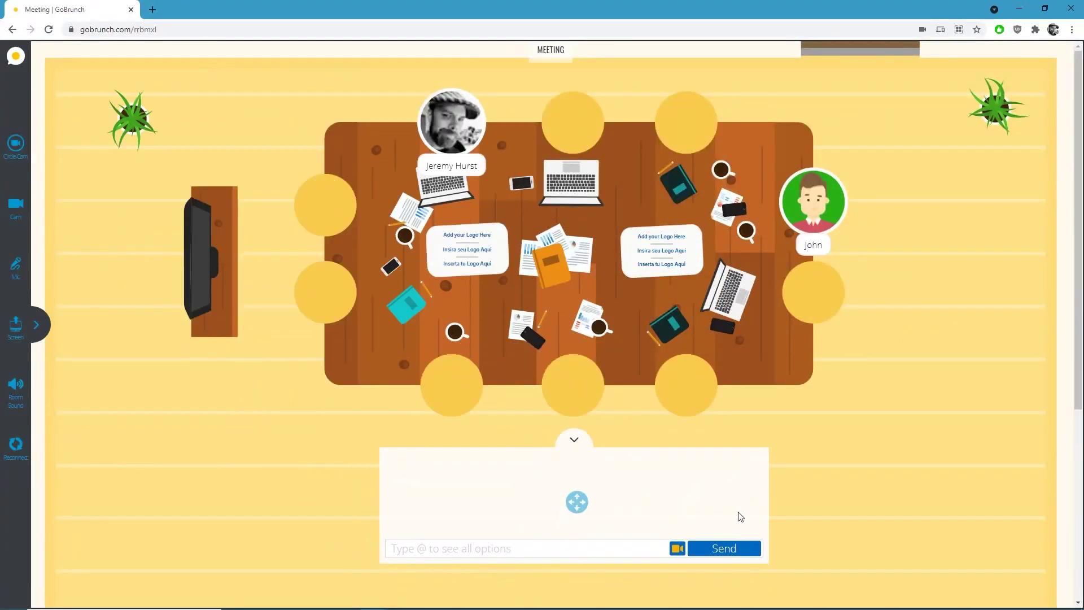
{"action": "left_click_drag", "start_coordinate": [767, 489], "coordinate": [868, 489]}
{"action": "left_click", "coordinate": [575, 441]}
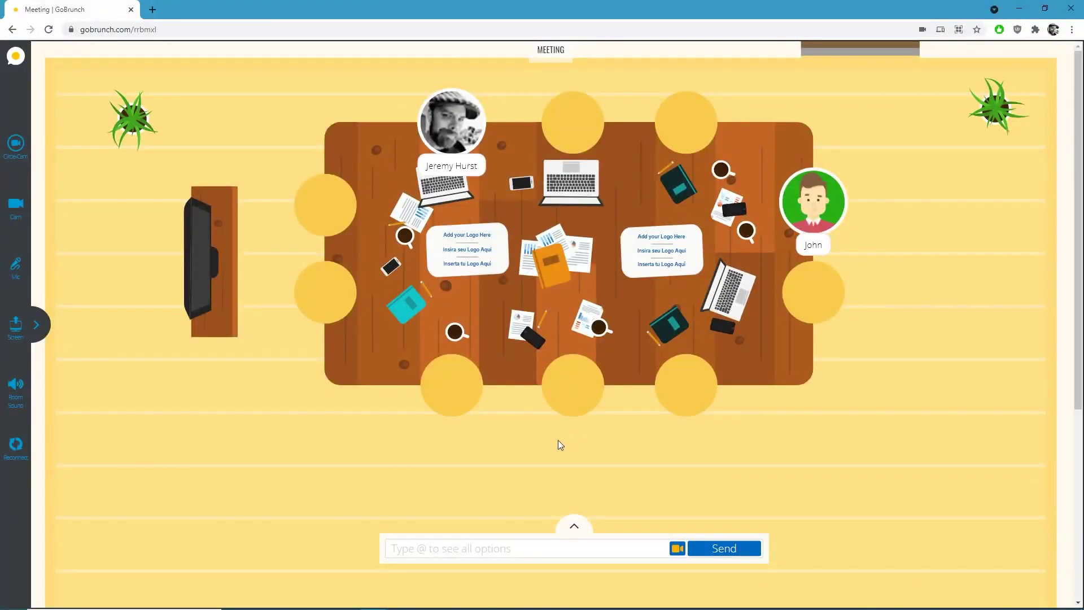
Step: Open the participant controls in the chat box and examine the moderation options for the guest
{"action": "left_click", "coordinate": [677, 550]}
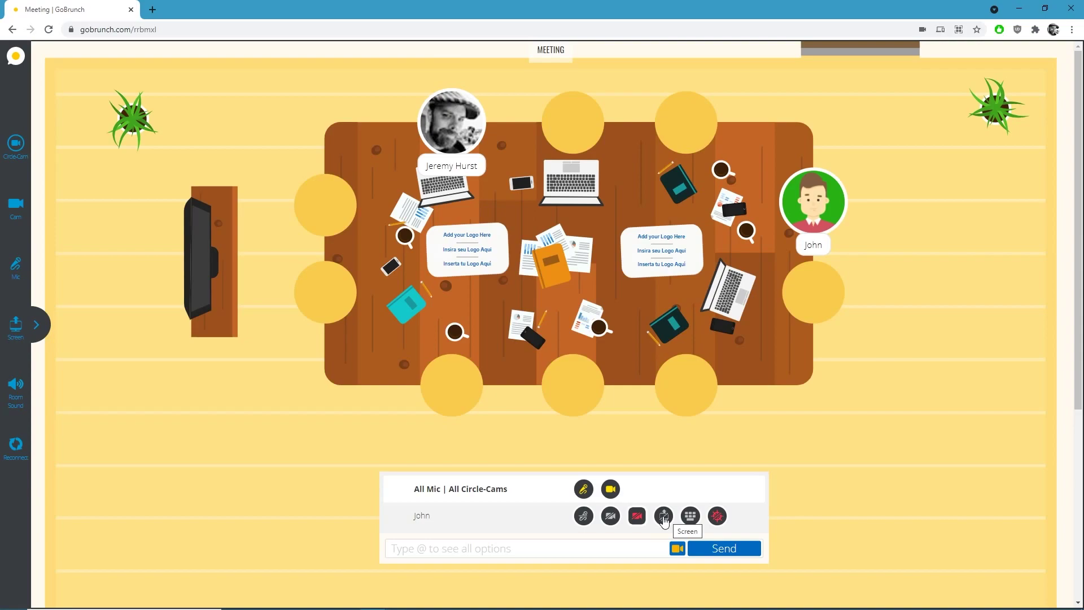
{"action": "left_click", "coordinate": [718, 515]}
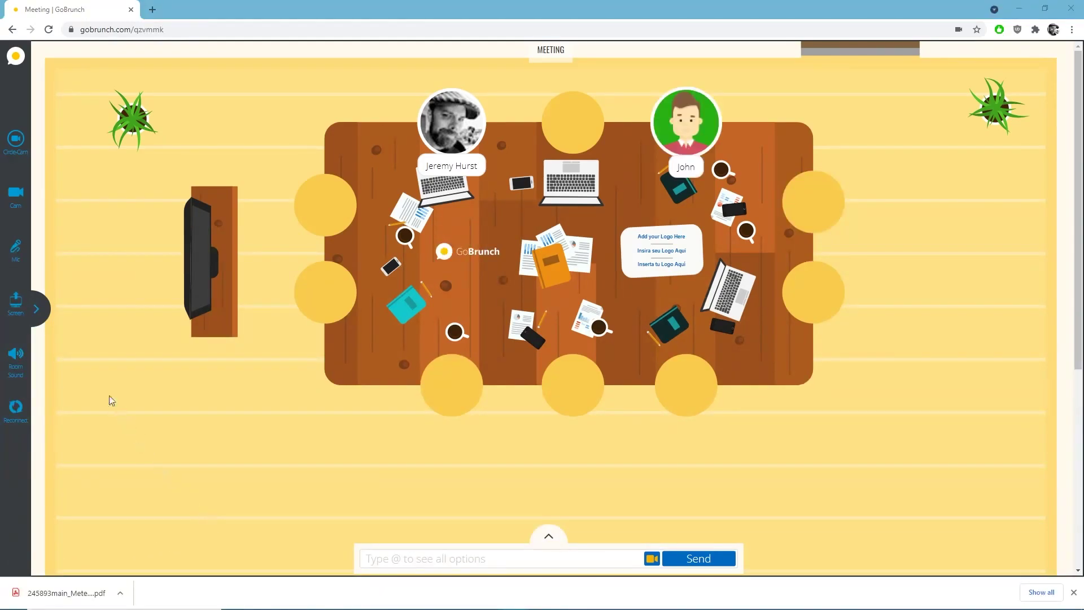
Step: Share the uploaded 245893main_MeteorologyTeacherRes presentation in the meeting room
{"action": "left_click", "coordinate": [16, 309]}
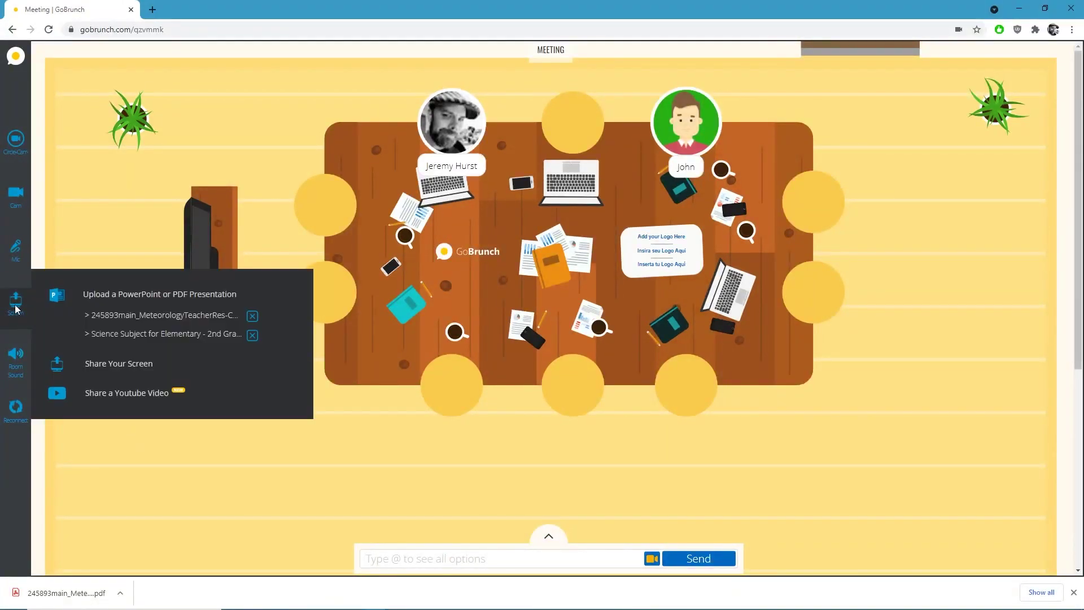
{"action": "left_click", "coordinate": [164, 321]}
{"action": "left_click_drag", "start_coordinate": [333, 172], "coordinate": [347, 171]}
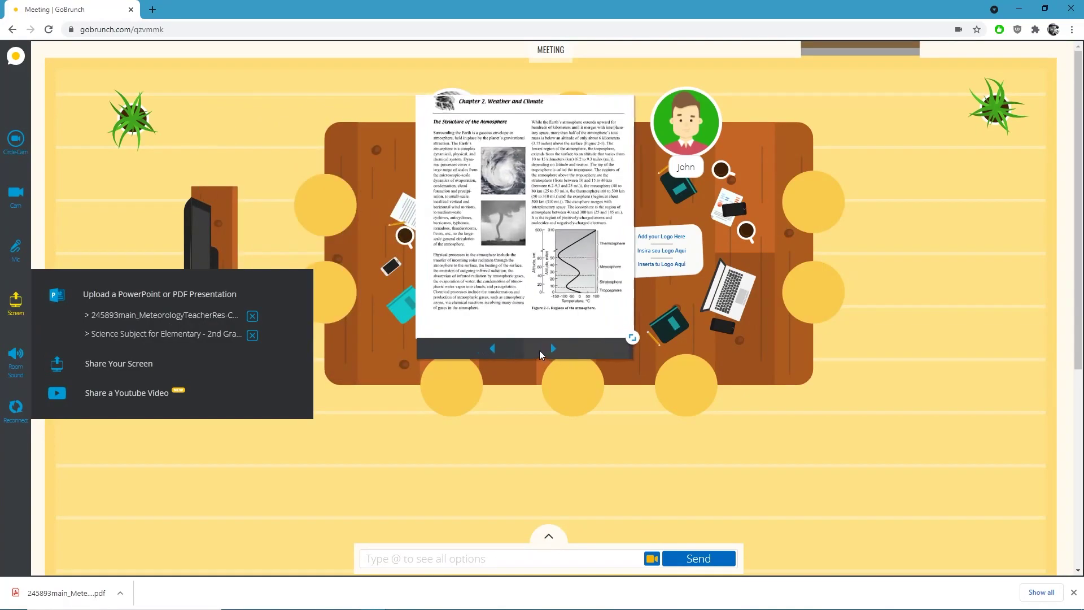
Step: Page forward through the shared meteorology document, enlarge its window and close it
{"action": "left_click", "coordinate": [554, 348]}
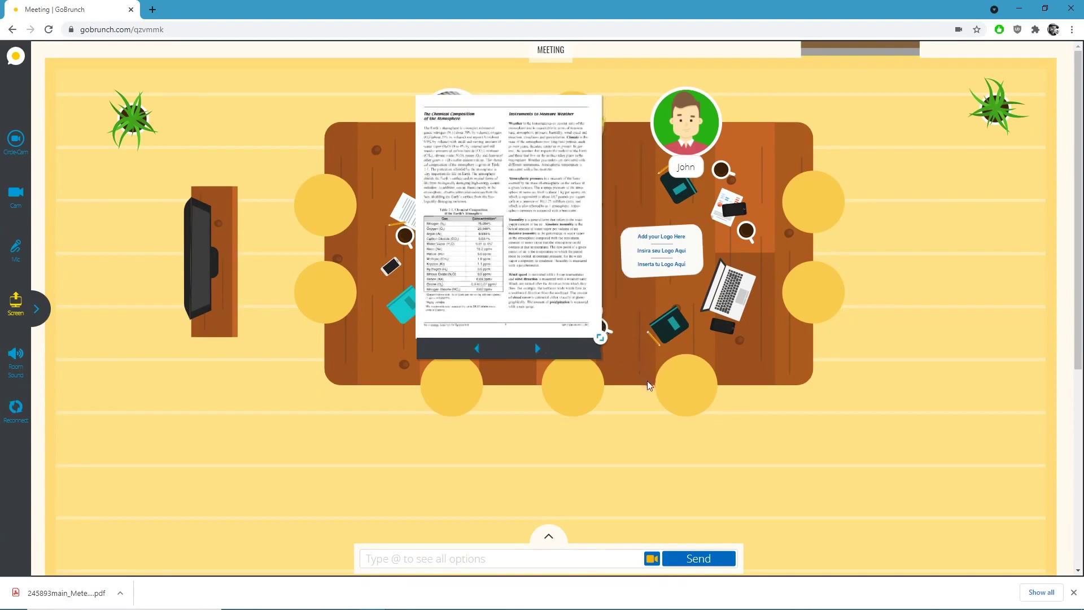
{"action": "left_click_drag", "start_coordinate": [789, 492], "coordinate": [838, 516]}
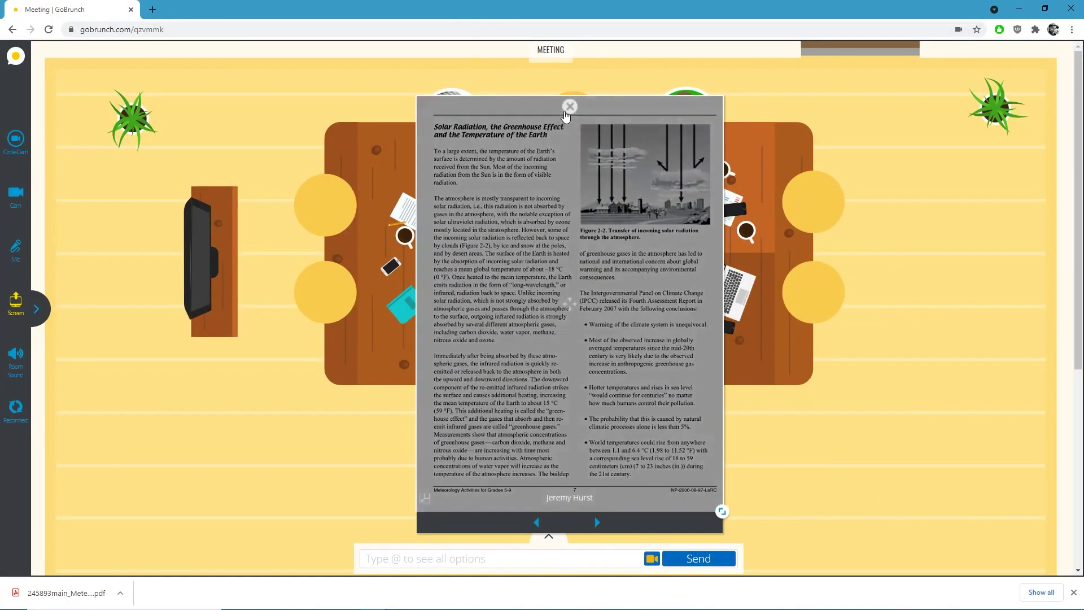
{"action": "left_click", "coordinate": [16, 303]}
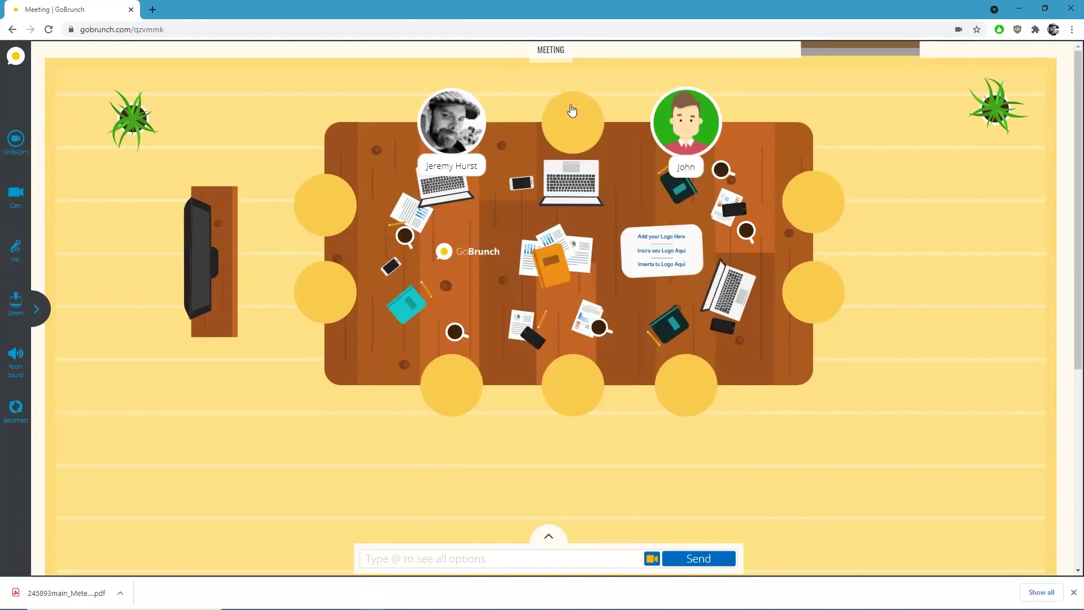
Step: Share the uploaded Science Subject for Elementary presentation and enlarge its window
{"action": "left_click", "coordinate": [15, 302]}
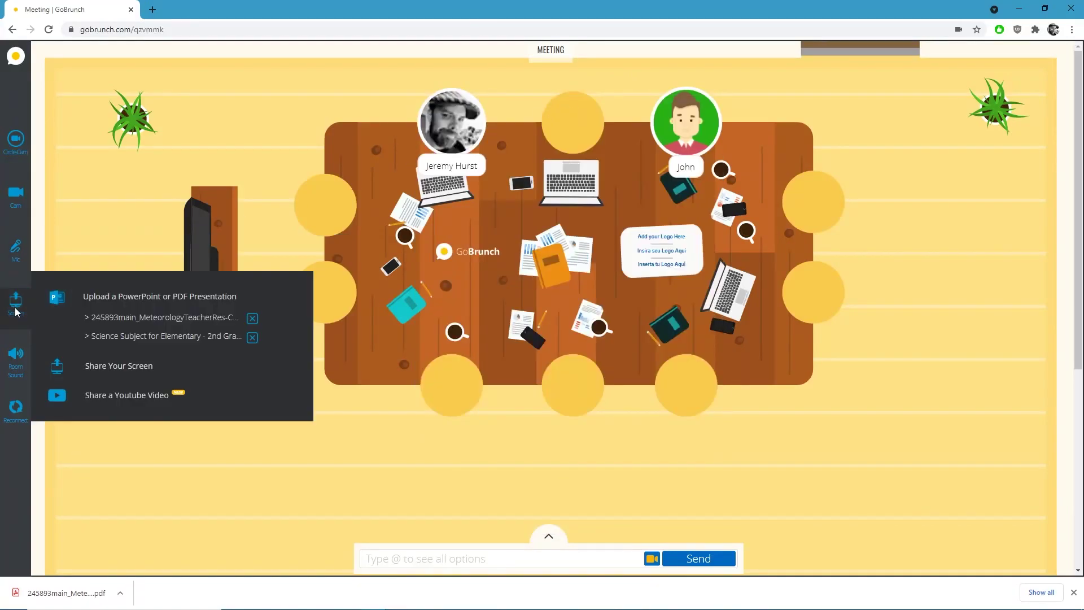
{"action": "left_click", "coordinate": [139, 337]}
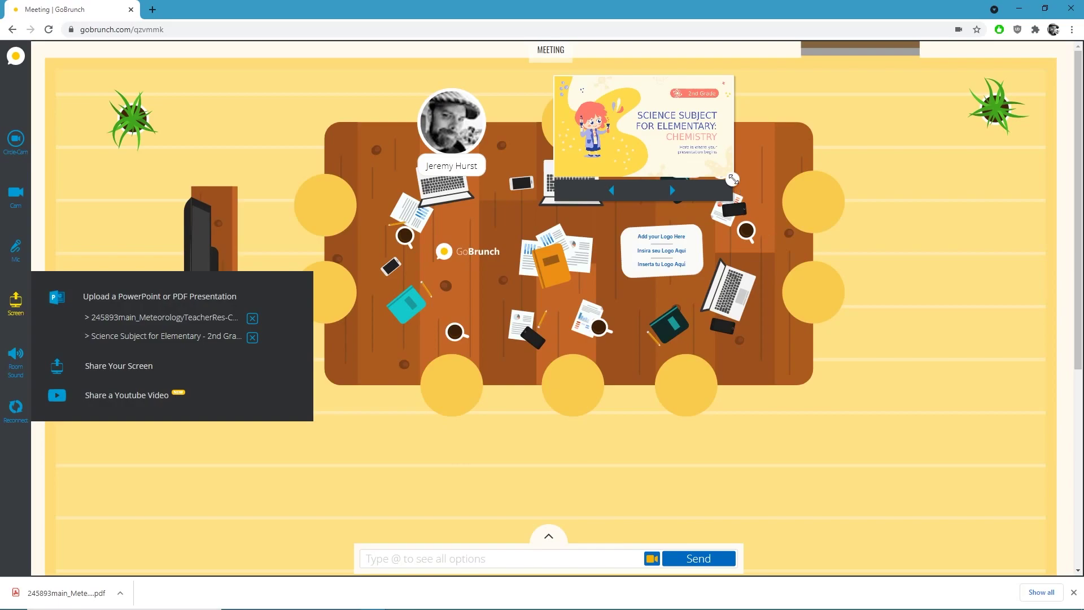
{"action": "left_click", "coordinate": [732, 179]}
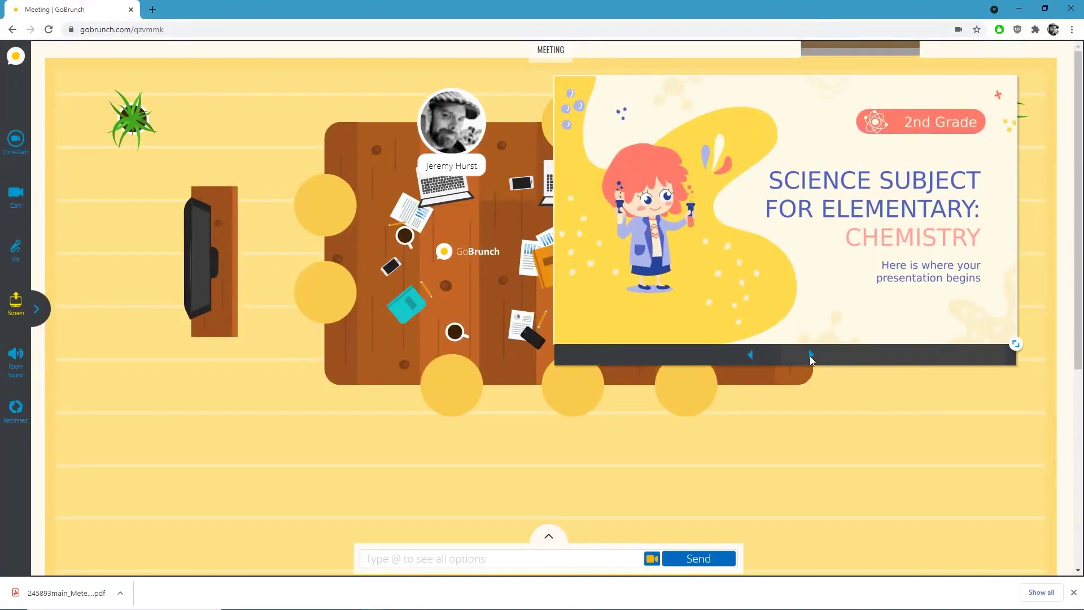
Step: Page forward through the science presentation to the Introduction slide and close the presentation
{"action": "left_click", "coordinate": [810, 355]}
{"action": "left_click", "coordinate": [811, 355]}
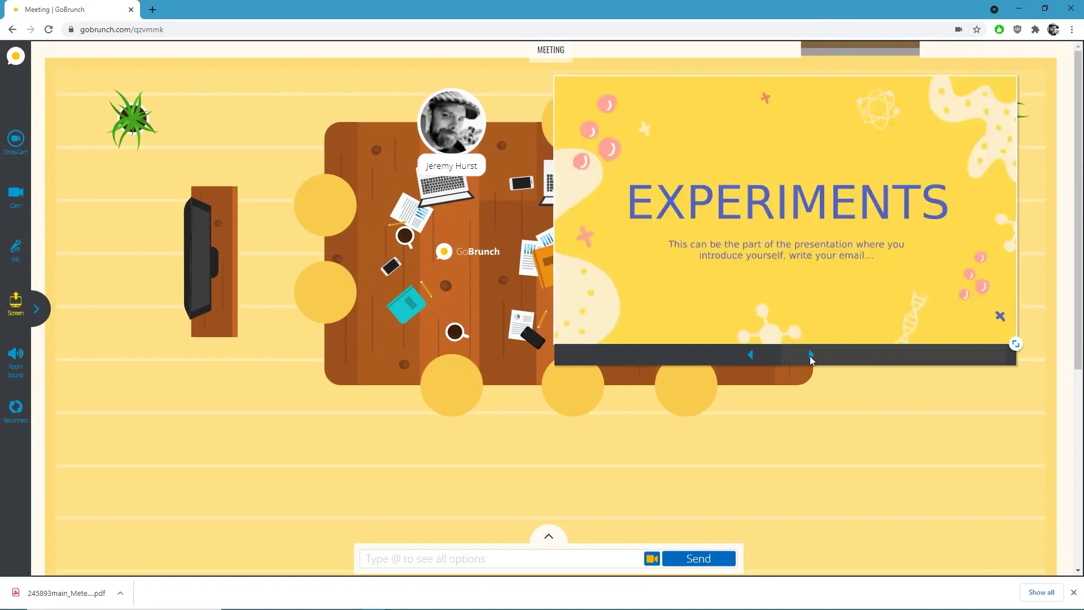
{"action": "left_click", "coordinate": [811, 355]}
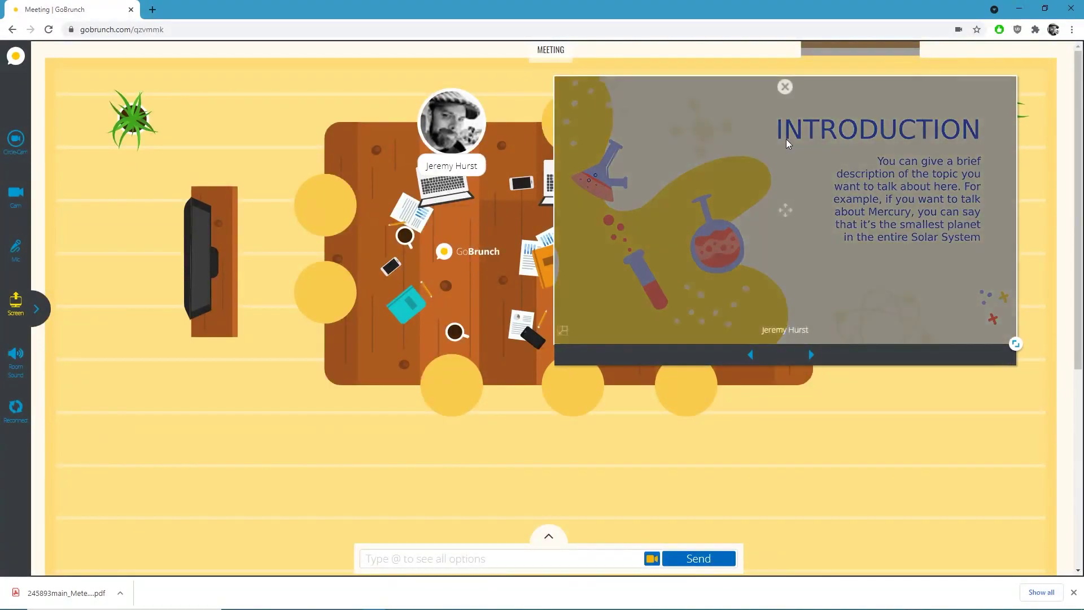
{"action": "left_click", "coordinate": [786, 87]}
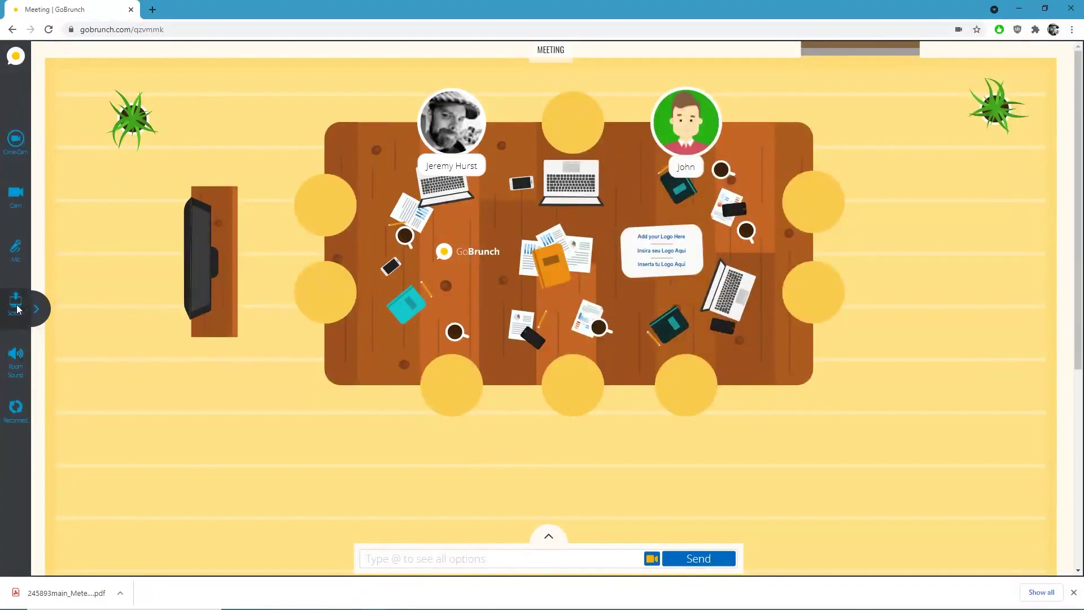
Step: Share the entire Screen 1 in the meeting room without audio
{"action": "left_click", "coordinate": [17, 307]}
{"action": "left_click", "coordinate": [118, 370]}
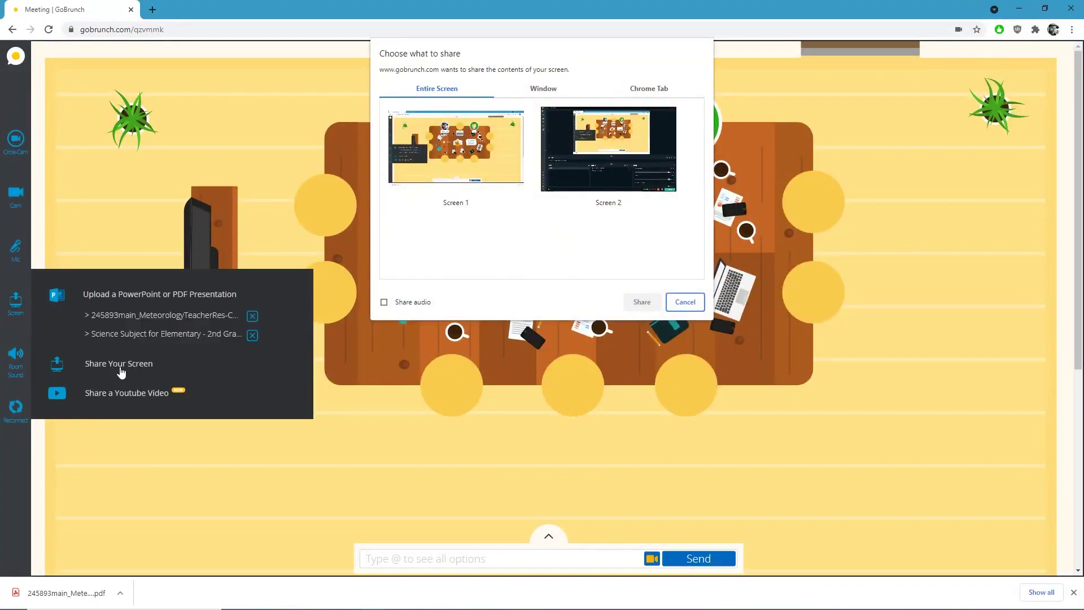
{"action": "left_click", "coordinate": [496, 152]}
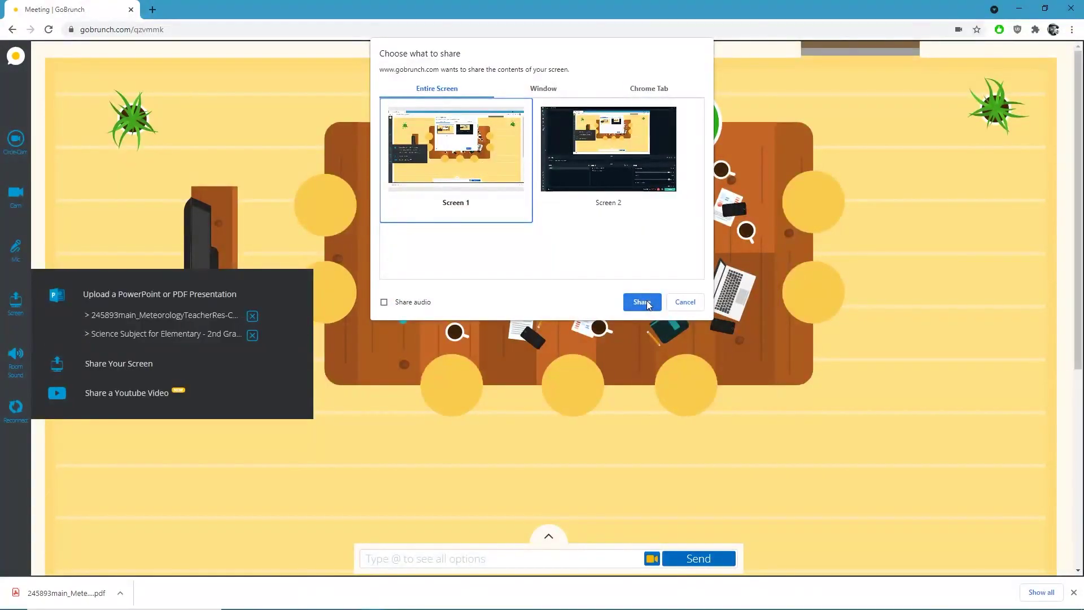
{"action": "left_click", "coordinate": [642, 302]}
Step: Enlarge the shared screen window, move it over the table and stop the screen share
{"action": "left_click", "coordinate": [854, 261]}
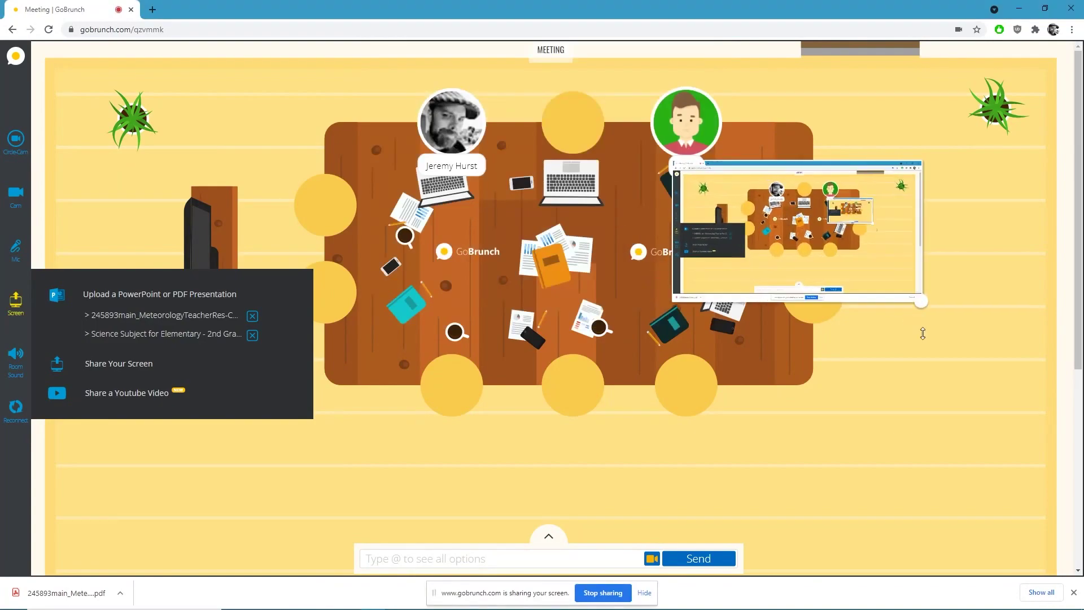
{"action": "left_click_drag", "start_coordinate": [861, 169], "coordinate": [560, 105]}
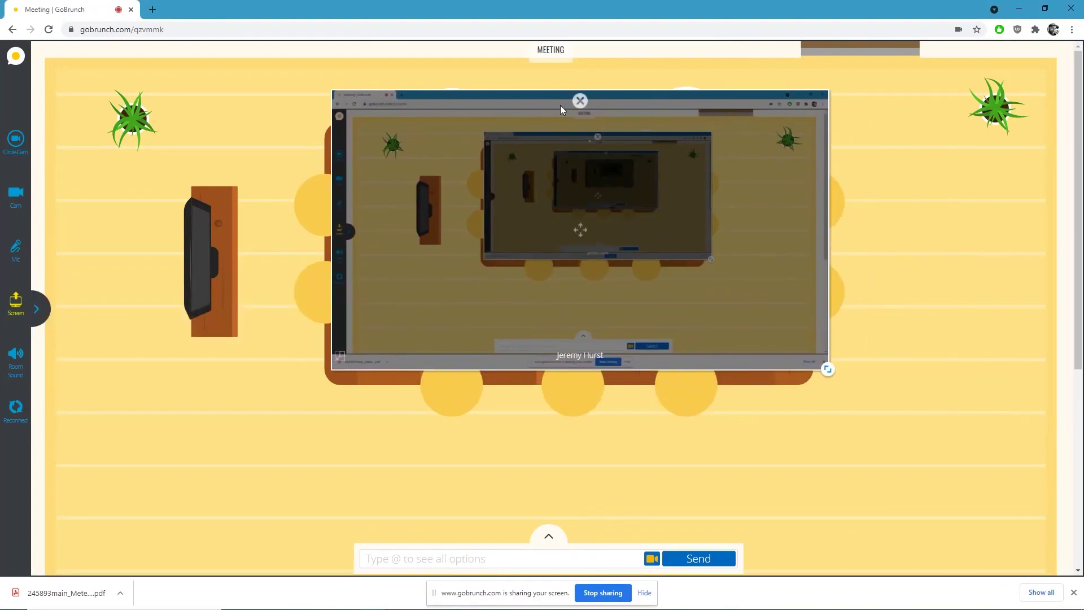
{"action": "left_click", "coordinate": [580, 106]}
Step: Open the YouTube video sharing dialog and close it without entering a link
{"action": "left_click", "coordinate": [15, 304]}
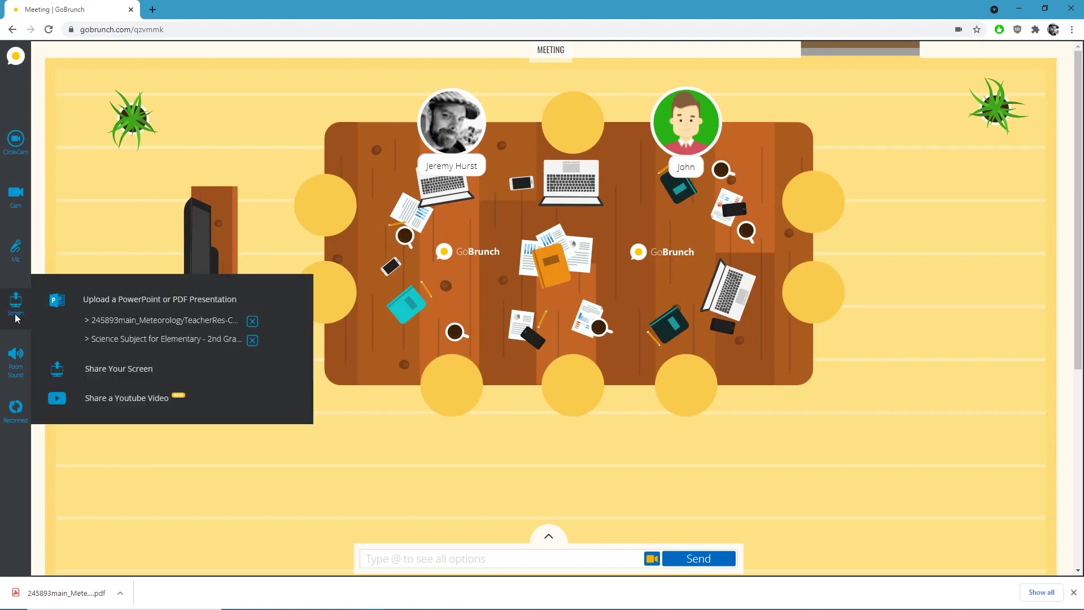
{"action": "left_click", "coordinate": [106, 402]}
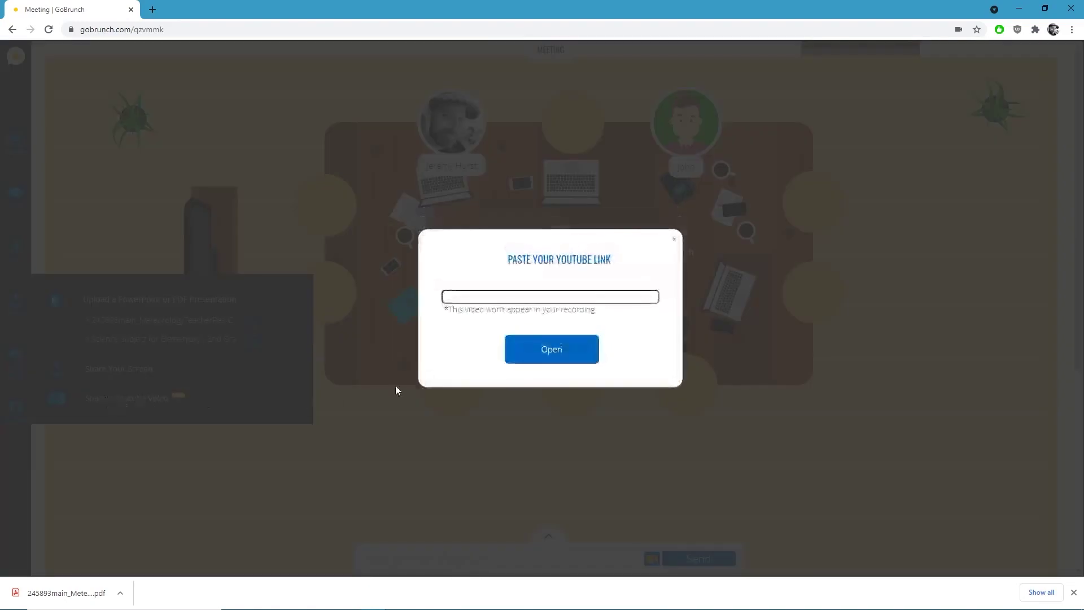
{"action": "left_click", "coordinate": [673, 243]}
{"action": "left_click", "coordinate": [125, 221]}
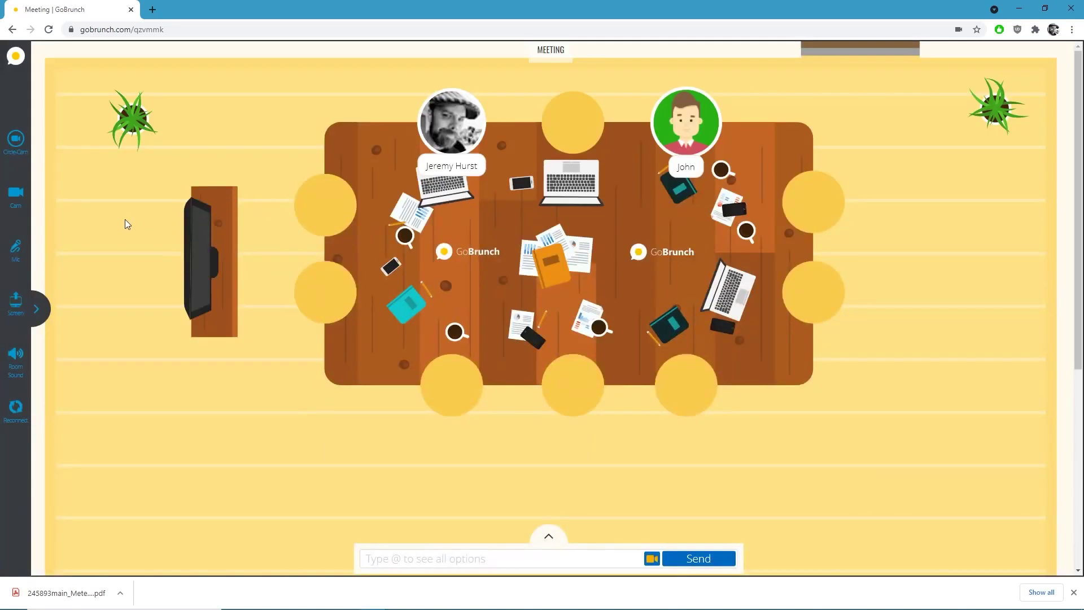
Step: Expand the meeting toolbar to show the additional room setup tools
{"action": "left_click", "coordinate": [40, 309]}
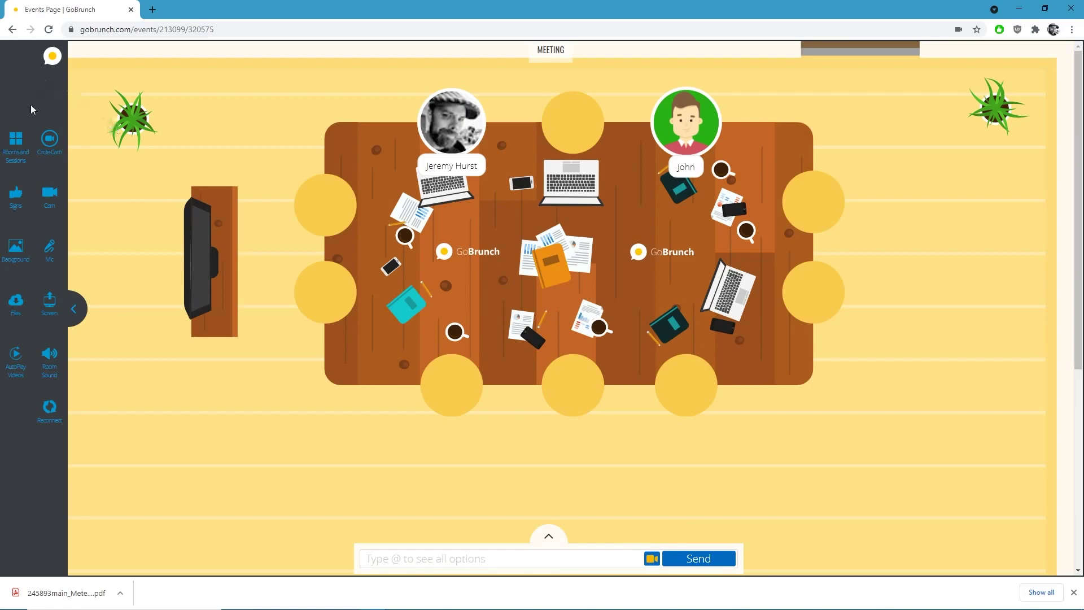
Step: Start a new session from the meeting room and choose the Meeting Room - 4 Seats layout
{"action": "left_click", "coordinate": [17, 153]}
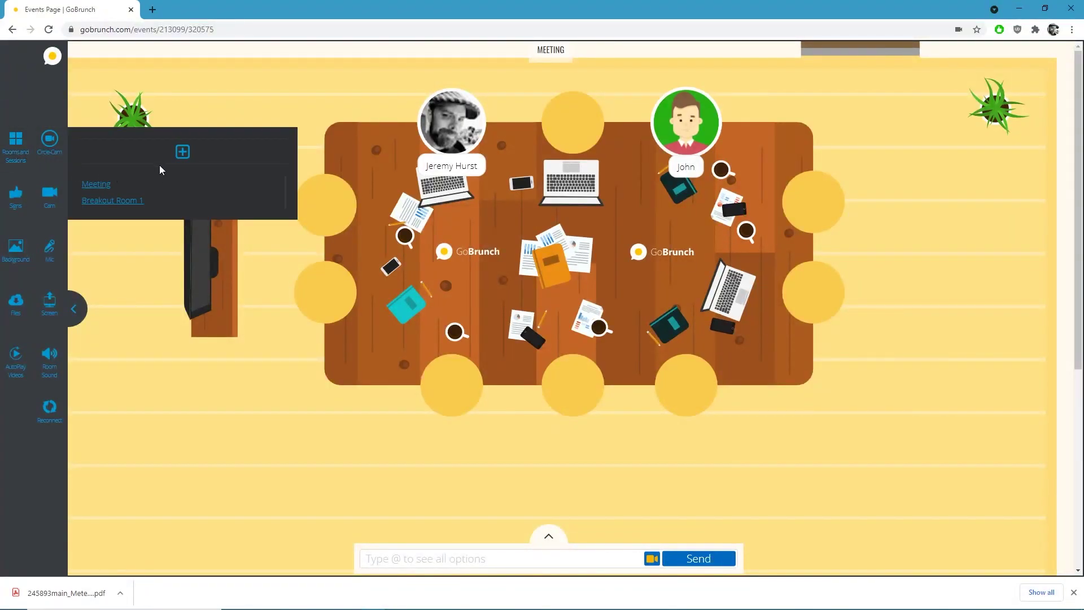
{"action": "left_click", "coordinate": [181, 153]}
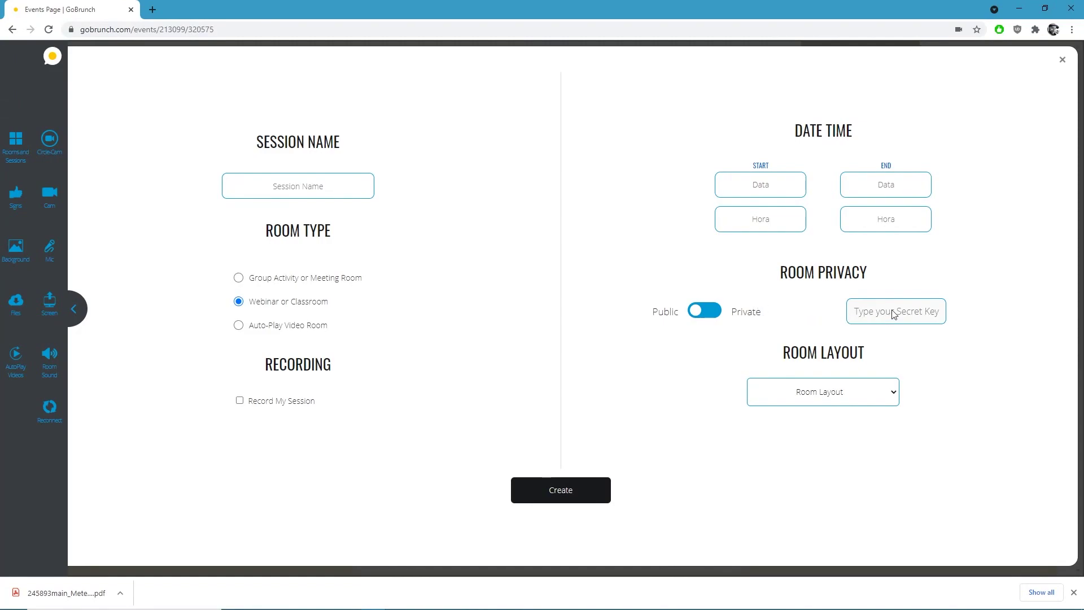
{"action": "left_click", "coordinate": [886, 392]}
{"action": "scroll", "coordinate": [879, 322], "scroll_direction": "down", "scroll_amount": 1}
{"action": "scroll", "coordinate": [879, 317], "scroll_direction": "up", "scroll_amount": 1}
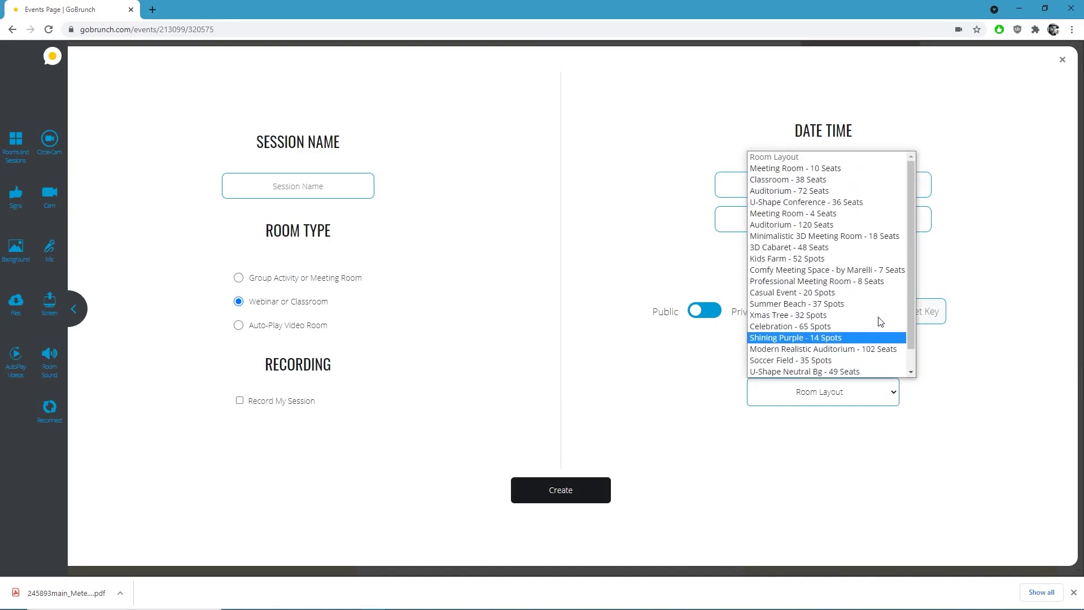
{"action": "left_click", "coordinate": [844, 213]}
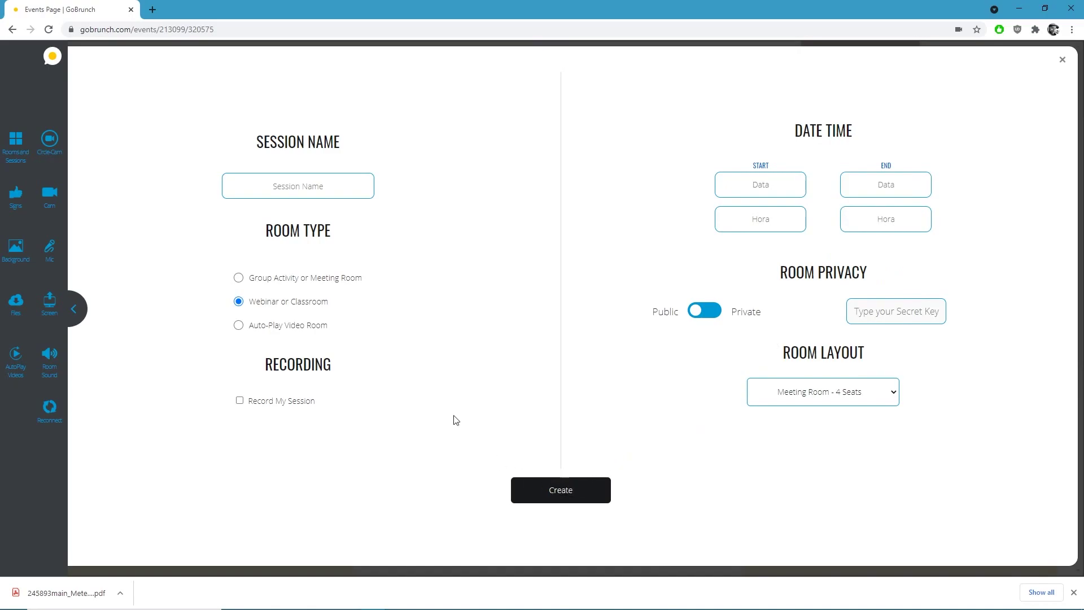
Step: Name the session Breakout Room 2, set its type to Group Activity or Meeting Room, and create it
{"action": "left_click", "coordinate": [298, 187]}
{"action": "type", "text": "Breakout Room 2"}
{"action": "left_click", "coordinate": [290, 278]}
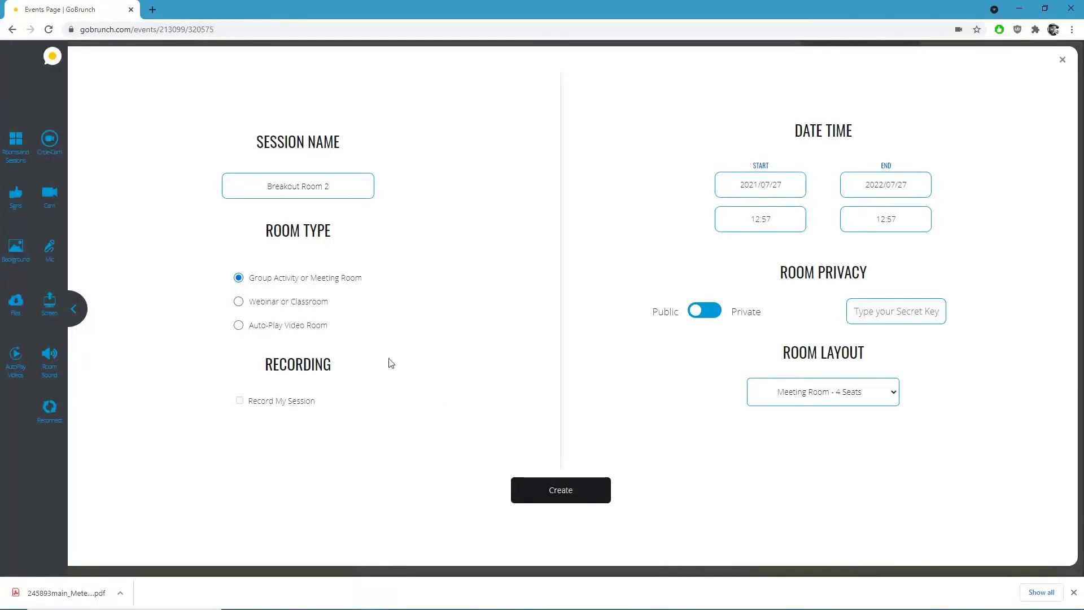
{"action": "left_click", "coordinate": [553, 493]}
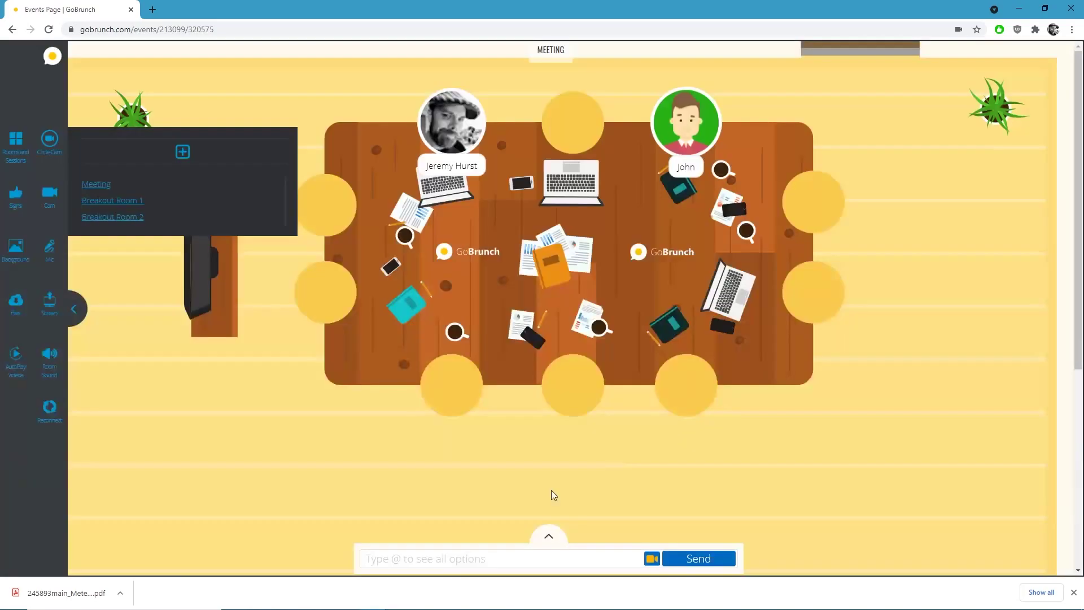
Step: Enter Breakout Room 2, check the chat's all-participant controls, and turn the circle camera on and off
{"action": "left_click", "coordinate": [121, 218]}
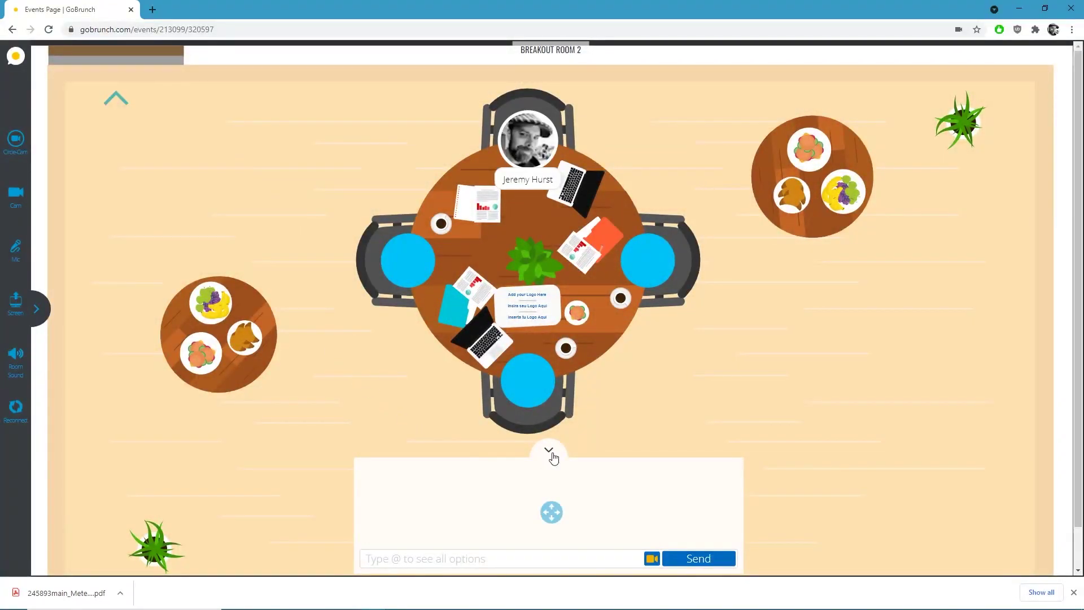
{"action": "left_click", "coordinate": [652, 559]}
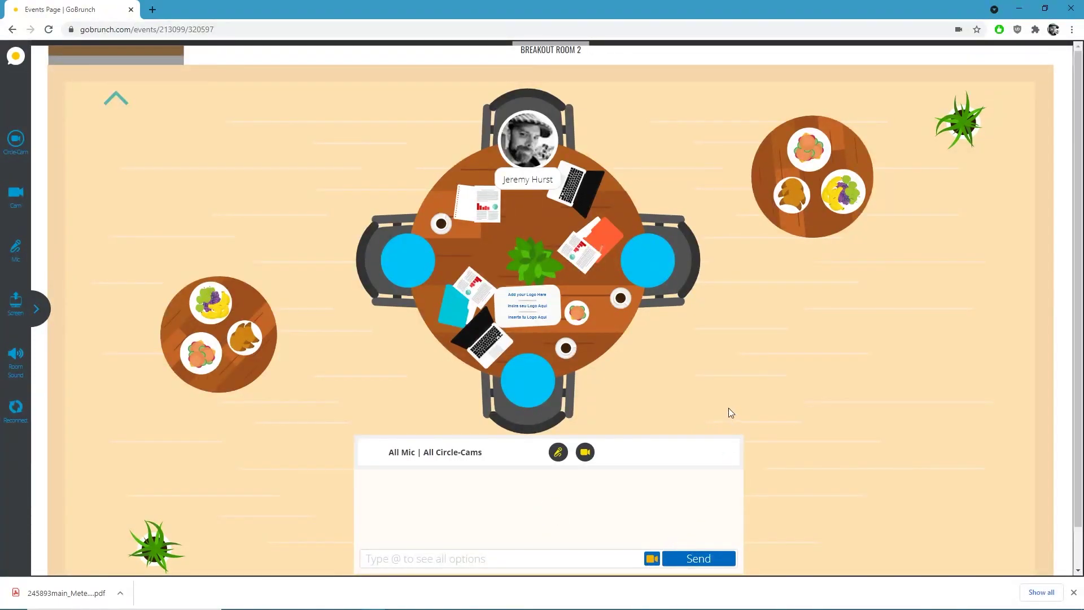
{"action": "left_click", "coordinate": [16, 141]}
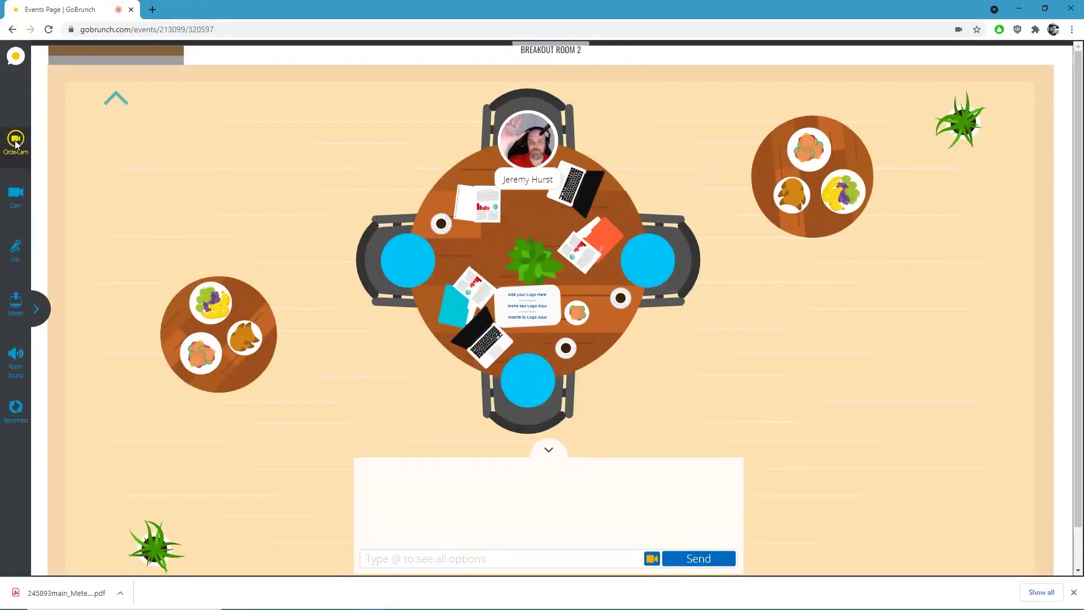
{"action": "left_click", "coordinate": [16, 141]}
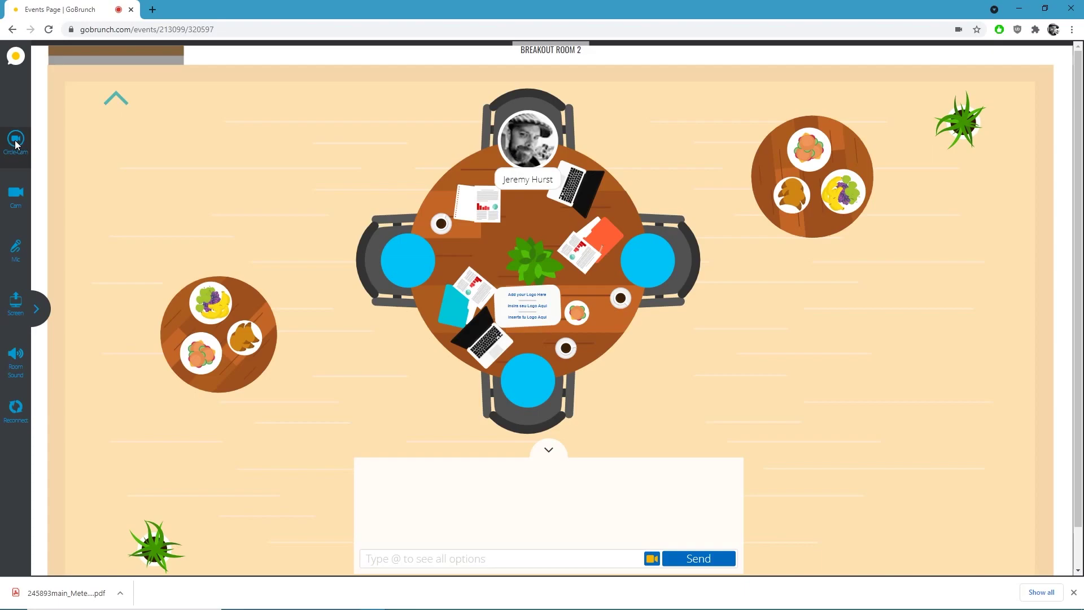
Step: Expand the room tools and return to the Meeting room
{"action": "left_click", "coordinate": [36, 308]}
{"action": "left_click", "coordinate": [16, 141]}
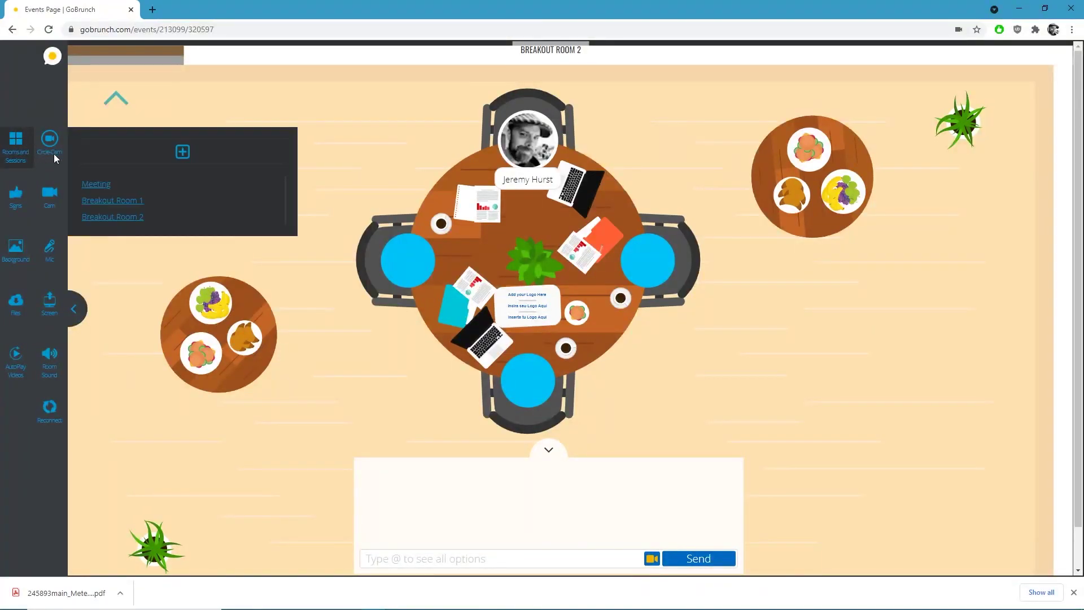
{"action": "left_click", "coordinate": [91, 184]}
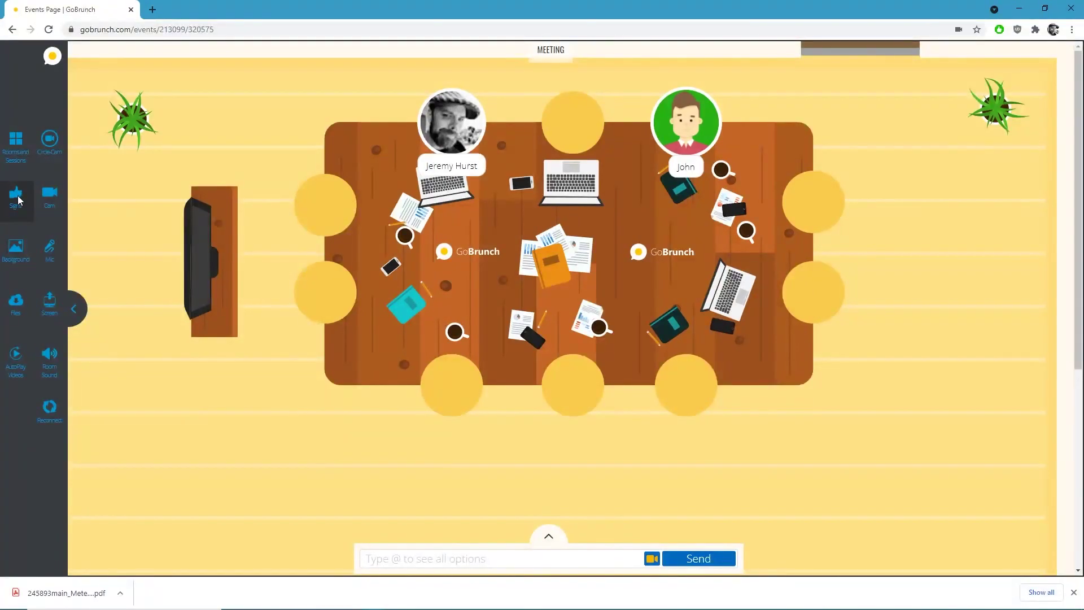
Step: Show the thumbs up, thumbs down, minus, A, B, C, raised hand and clapping signs in turn, and clear the sign
{"action": "left_click", "coordinate": [18, 195]}
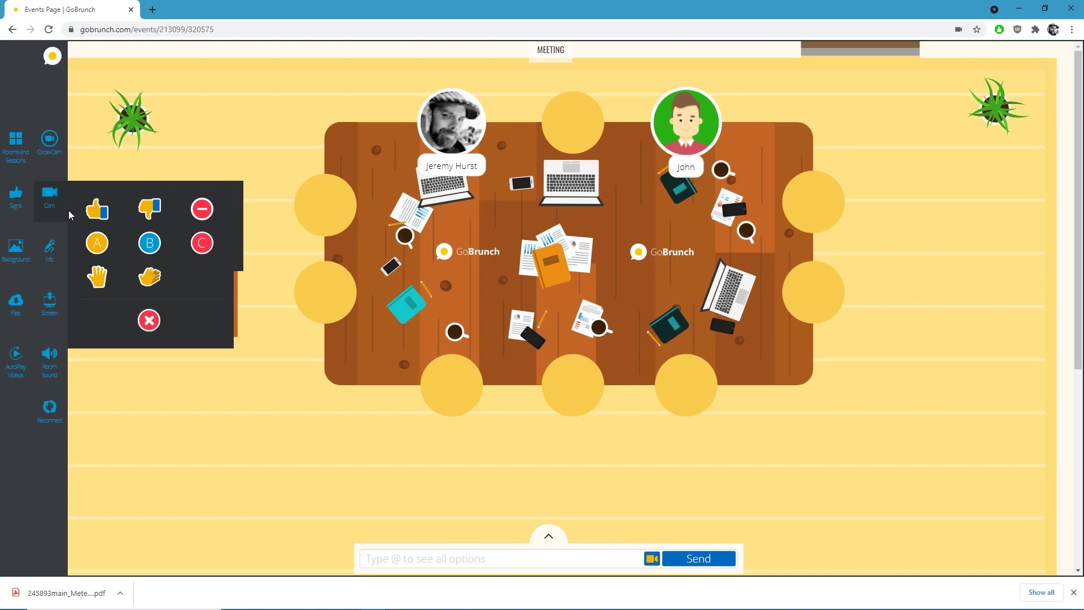
{"action": "left_click", "coordinate": [97, 212]}
{"action": "left_click", "coordinate": [151, 210]}
{"action": "left_click", "coordinate": [201, 209]}
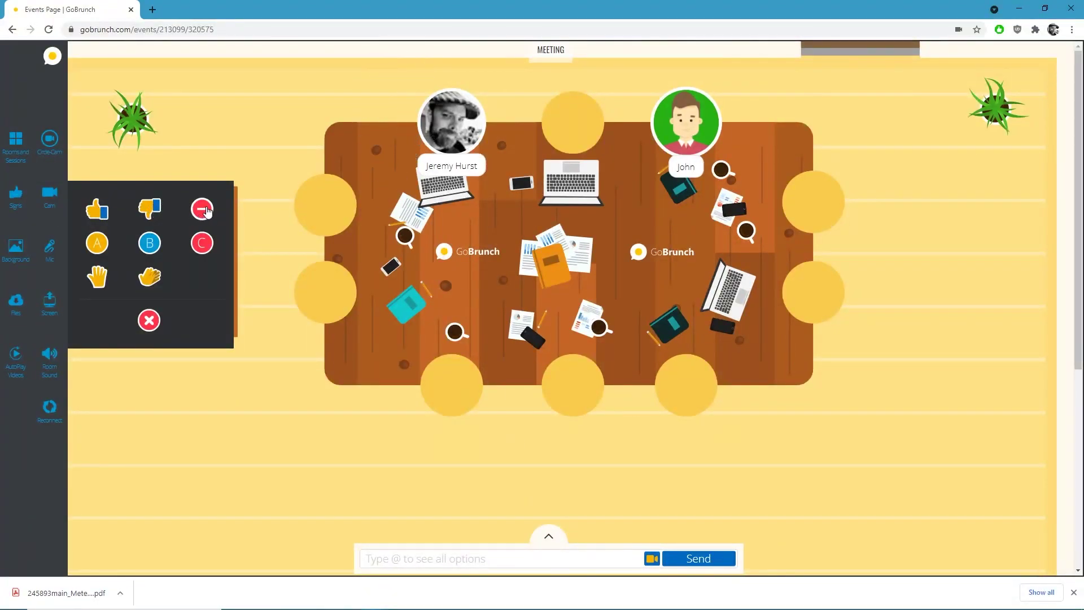
{"action": "left_click", "coordinate": [97, 243]}
{"action": "left_click", "coordinate": [149, 243]}
{"action": "left_click", "coordinate": [201, 244]}
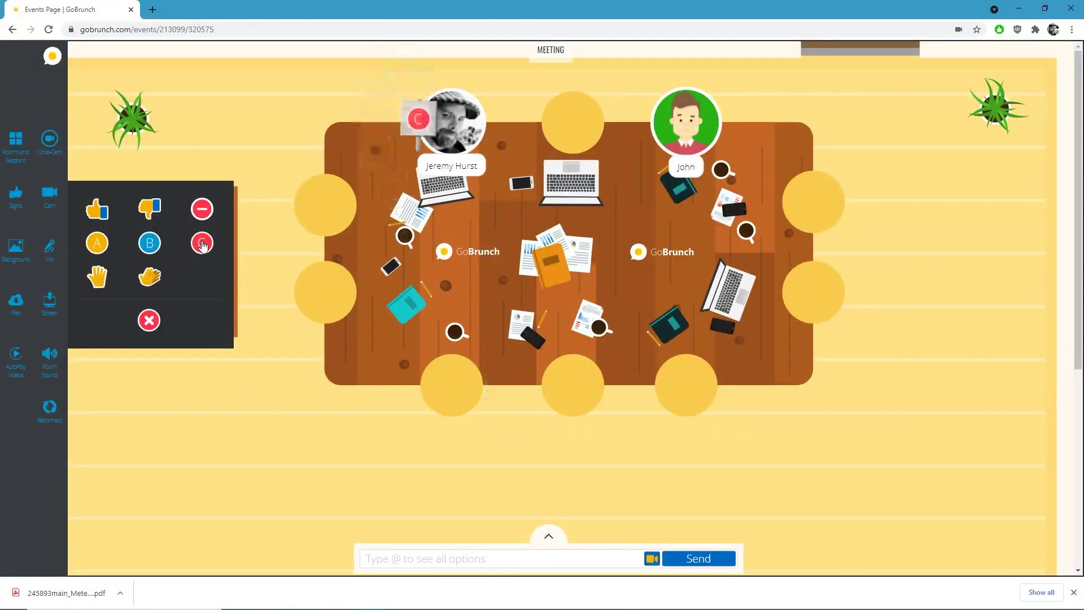
{"action": "left_click", "coordinate": [94, 279]}
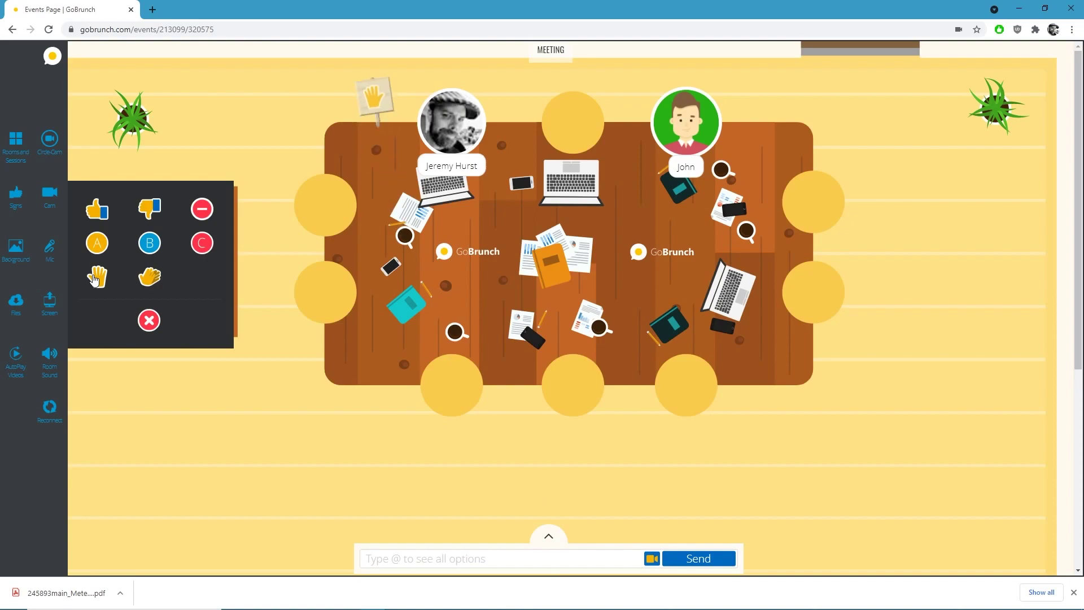
{"action": "left_click", "coordinate": [143, 278]}
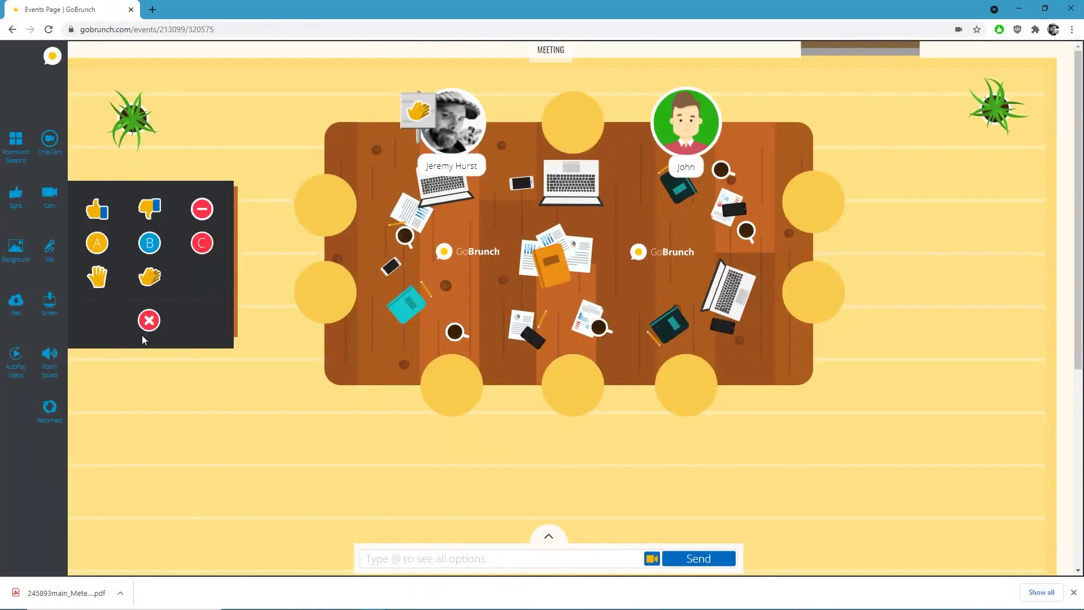
{"action": "left_click", "coordinate": [149, 322]}
Step: Review the room's background replacement options and the list of shared files without changing either
{"action": "mouse_move", "coordinate": [43, 252]}
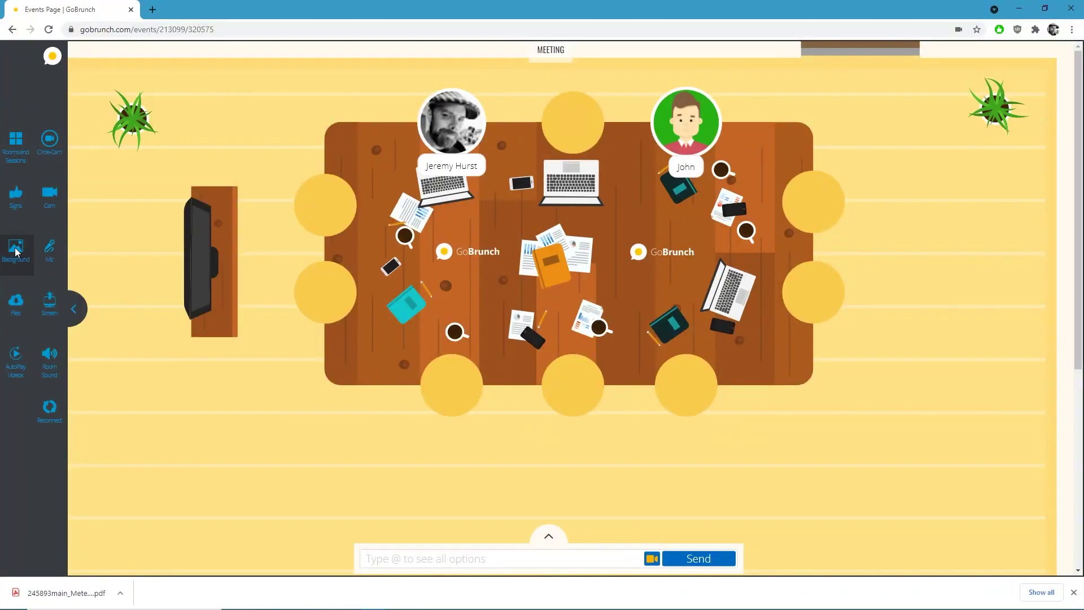
{"action": "left_click", "coordinate": [16, 252]}
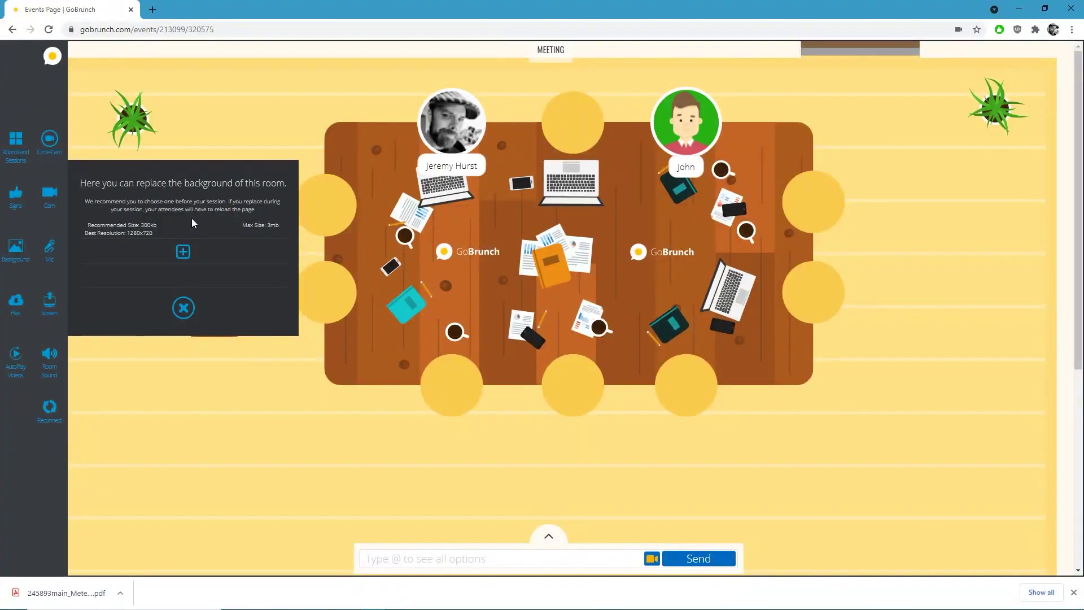
{"action": "left_click", "coordinate": [183, 308]}
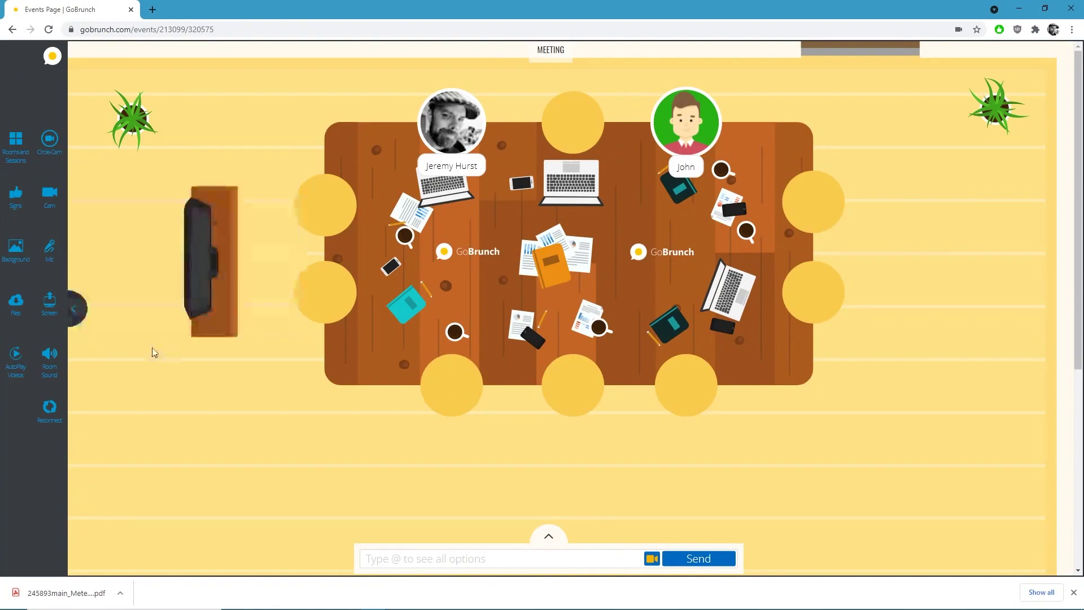
{"action": "left_click", "coordinate": [17, 303]}
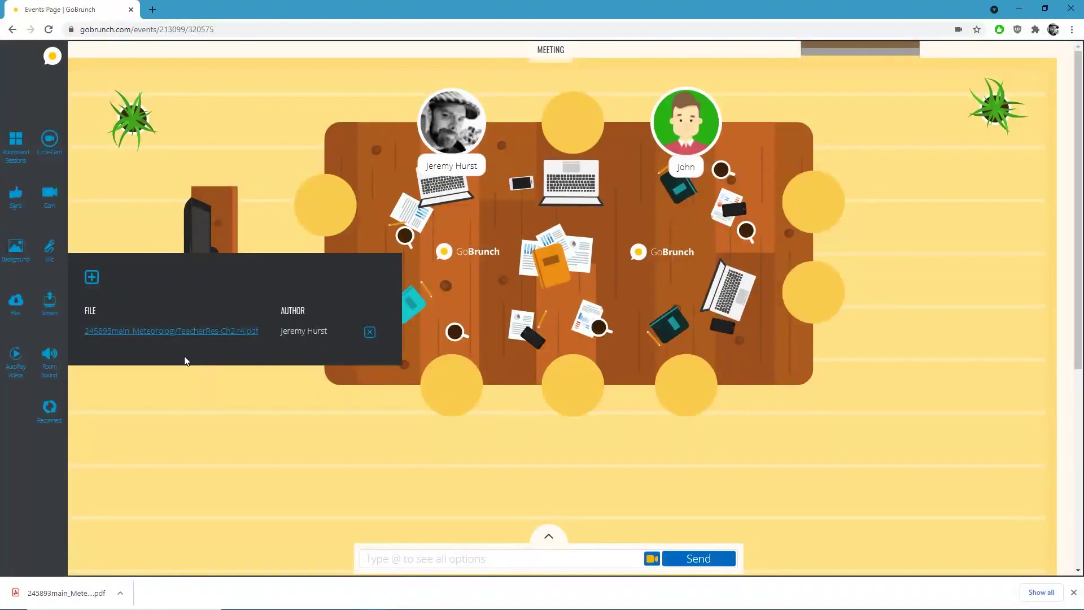
{"action": "left_click", "coordinate": [24, 317]}
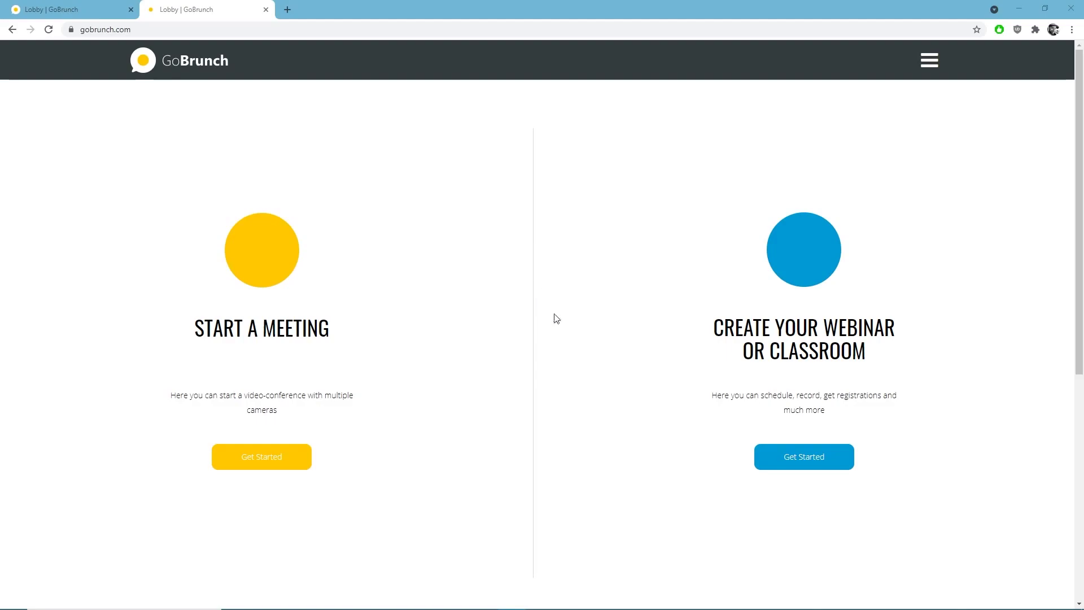
Step: Start a new webinar or classroom from the lobby and title it with the host's first name followed by WEBINAR
{"action": "left_click", "coordinate": [825, 460]}
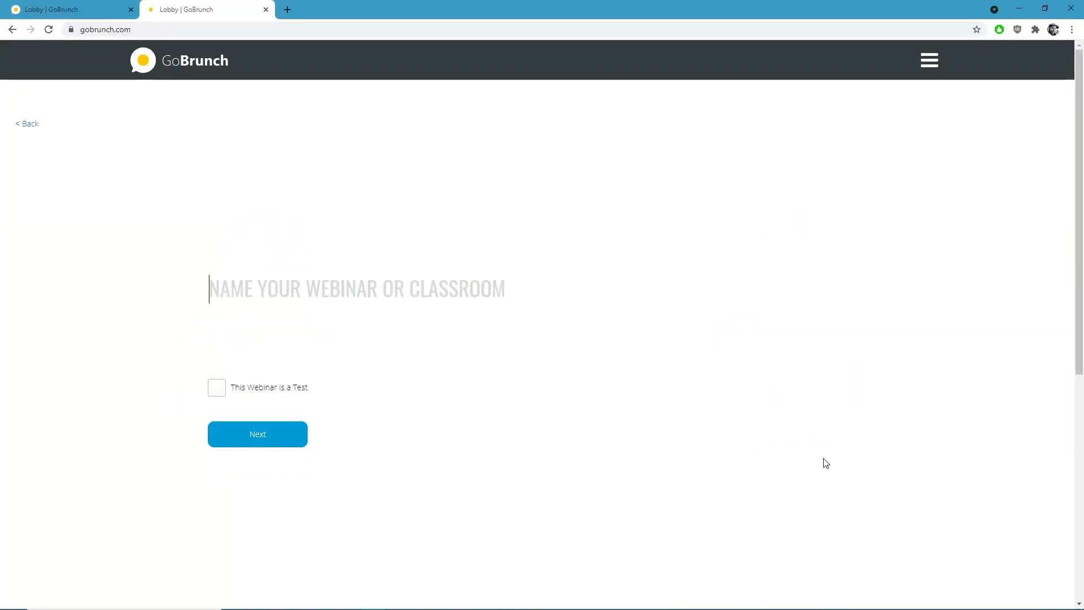
{"action": "type", "text": "JER"}
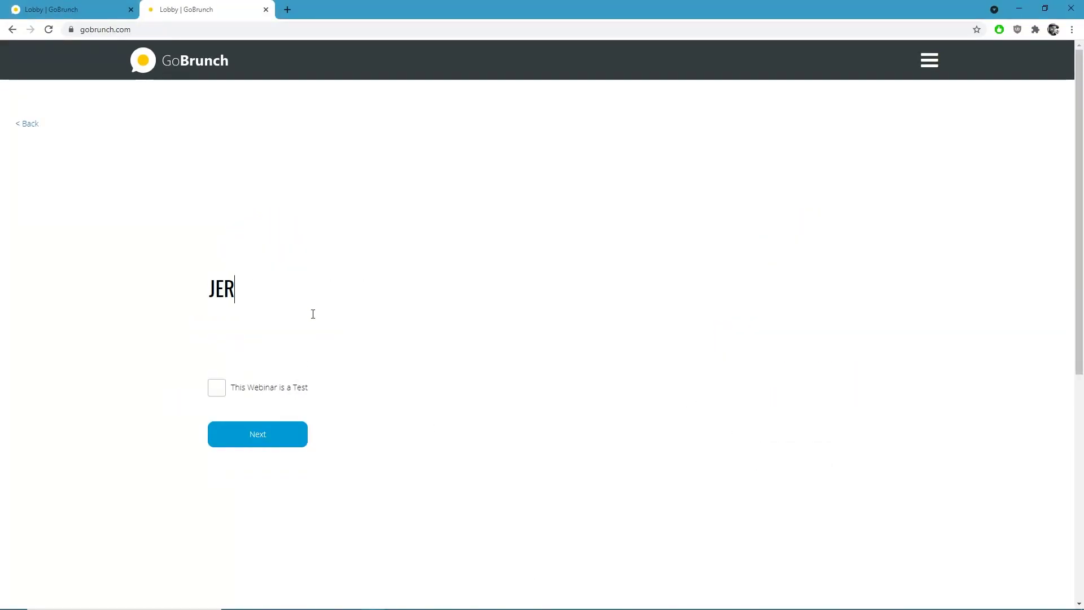
{"action": "type", "text": "EMYS WEBINAR"}
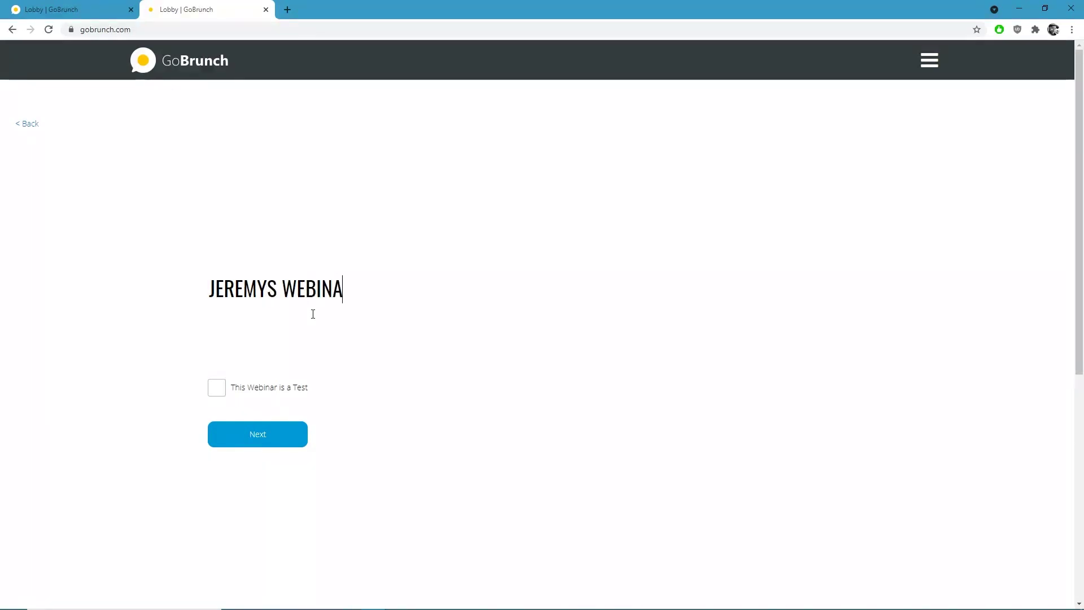
{"action": "left_click", "coordinate": [261, 445]}
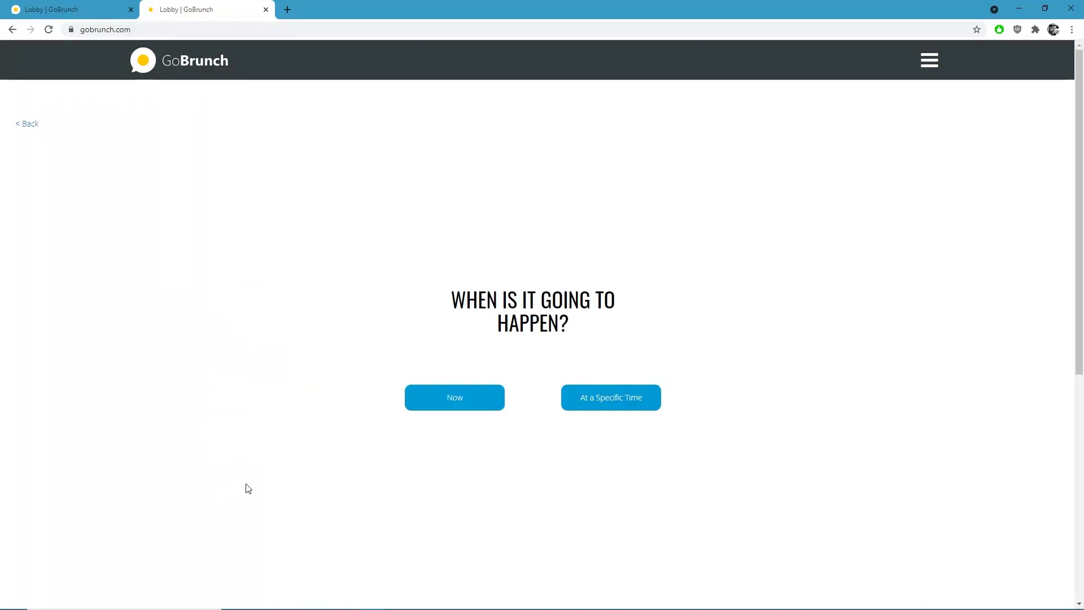
Step: Schedule the webinar for a specific time, on 2021/07/31 at 09:00
{"action": "left_click", "coordinate": [602, 398]}
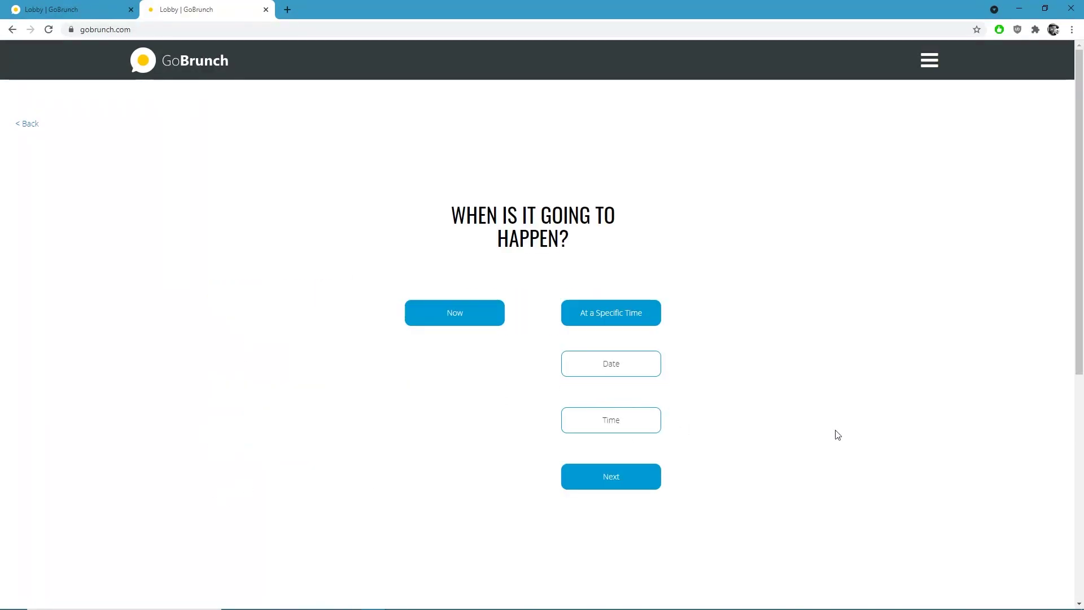
{"action": "left_click", "coordinate": [628, 362]}
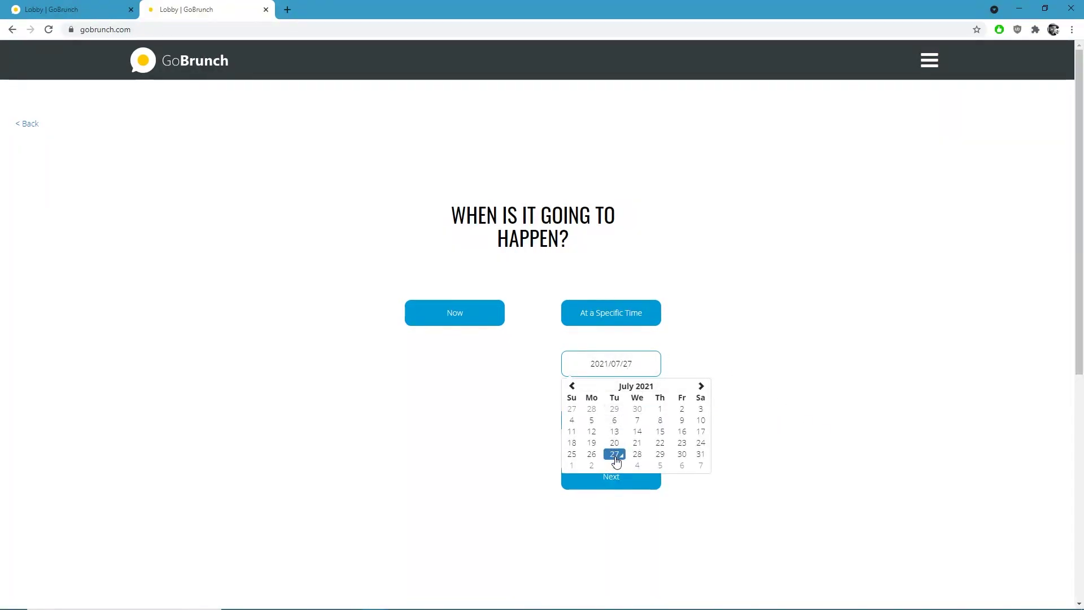
{"action": "left_click", "coordinate": [702, 456]}
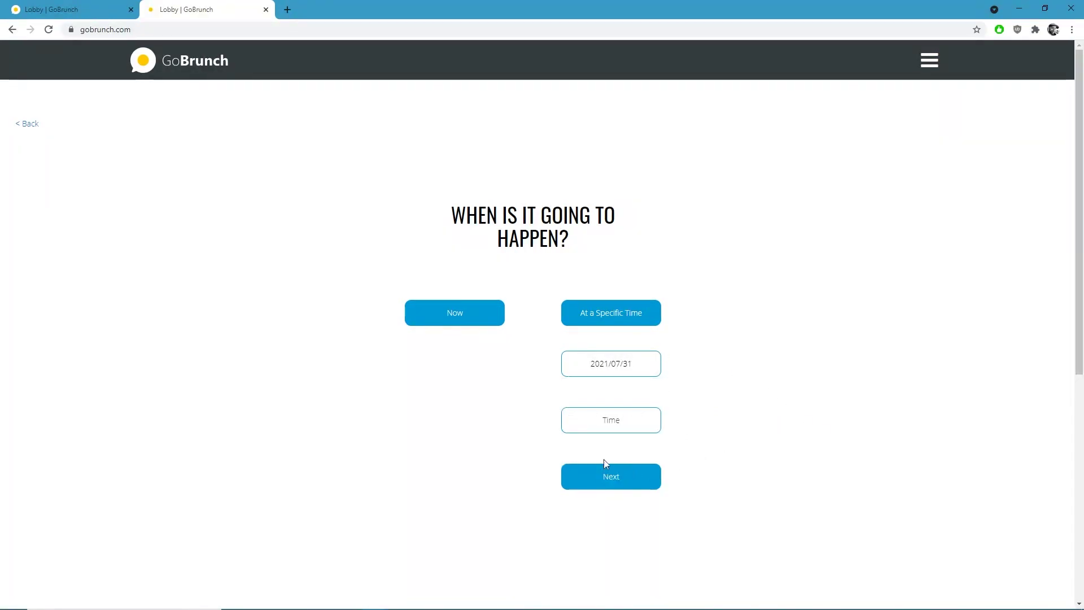
{"action": "left_click", "coordinate": [613, 420]}
{"action": "left_click", "coordinate": [582, 489]}
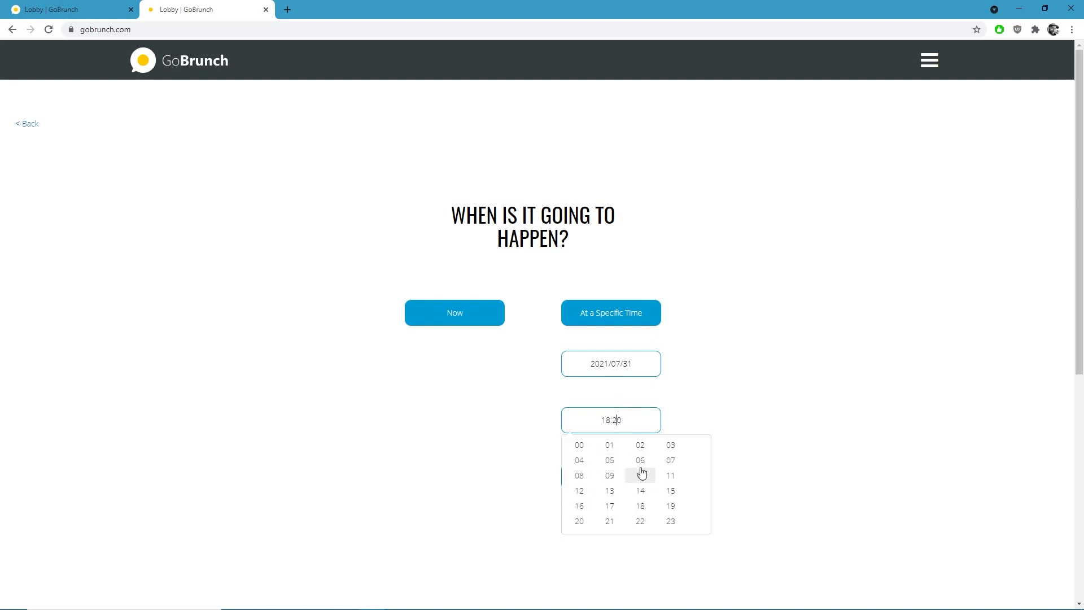
{"action": "left_click", "coordinate": [610, 480]}
{"action": "left_click", "coordinate": [648, 484]}
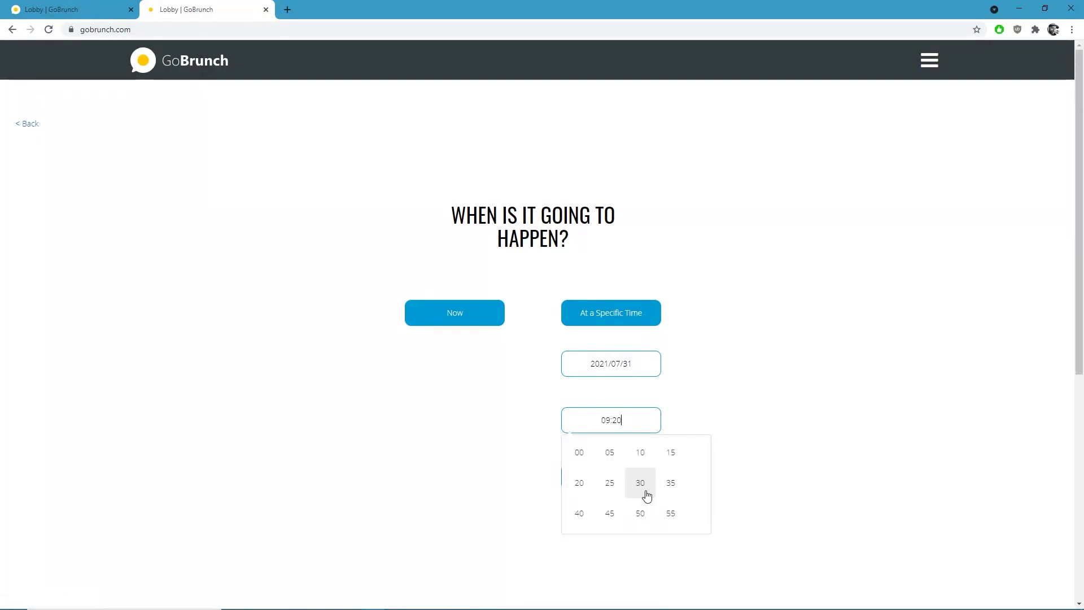
{"action": "left_click", "coordinate": [579, 454]}
{"action": "left_click", "coordinate": [536, 508]}
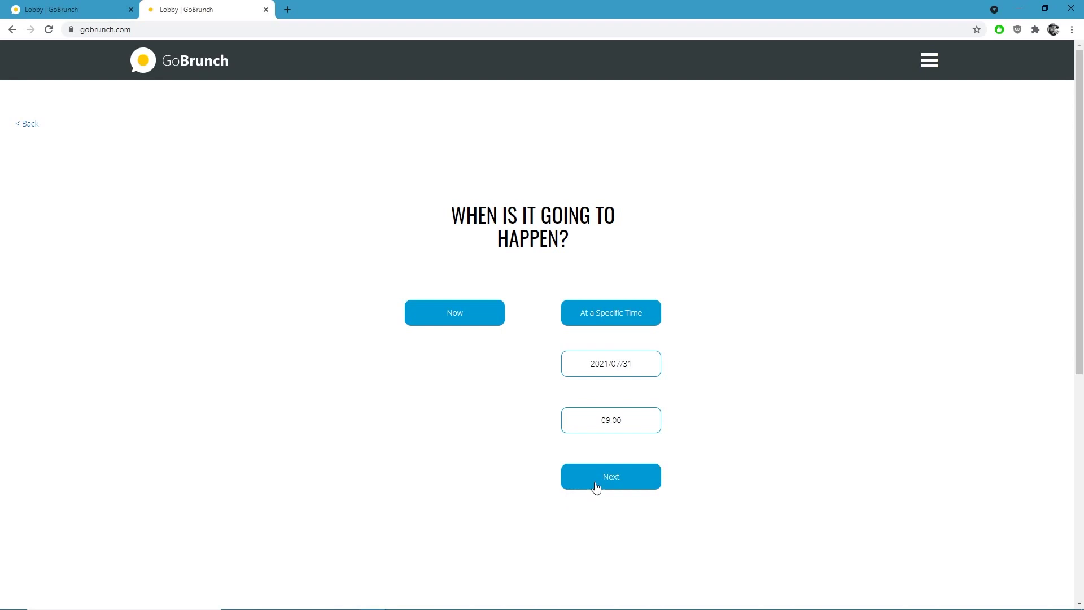
{"action": "left_click", "coordinate": [594, 481]}
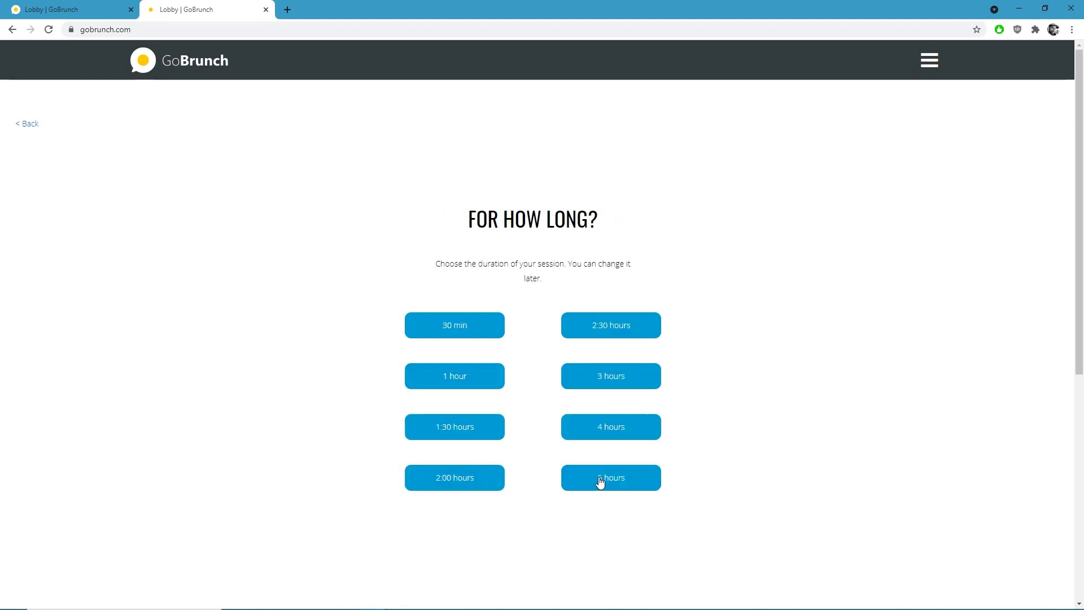
Step: Set the webinar's duration to 3 hours and make the event public
{"action": "left_click", "coordinate": [594, 381]}
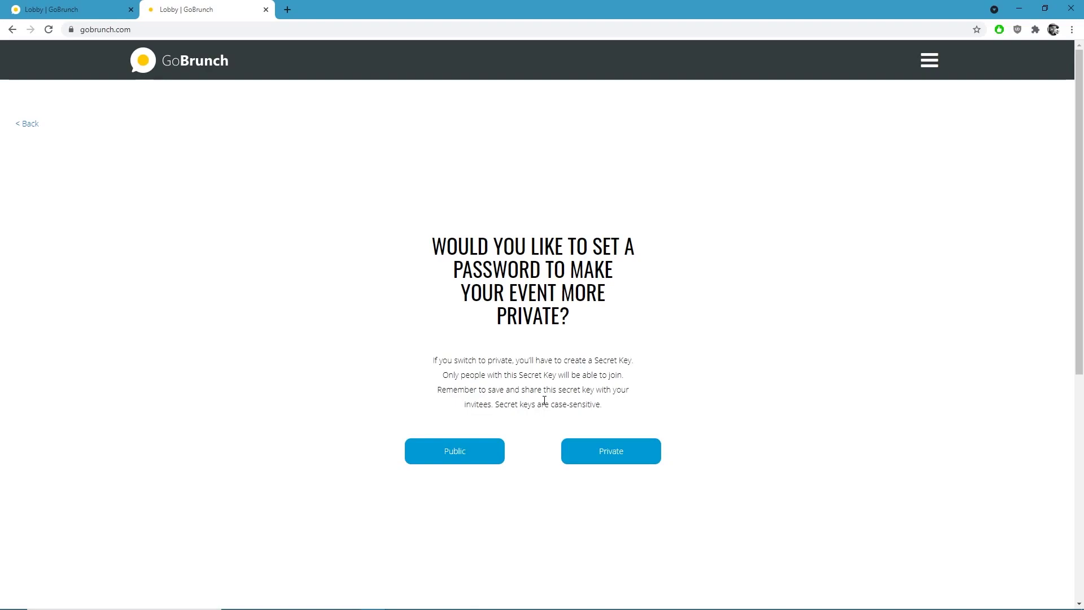
{"action": "left_click", "coordinate": [471, 445]}
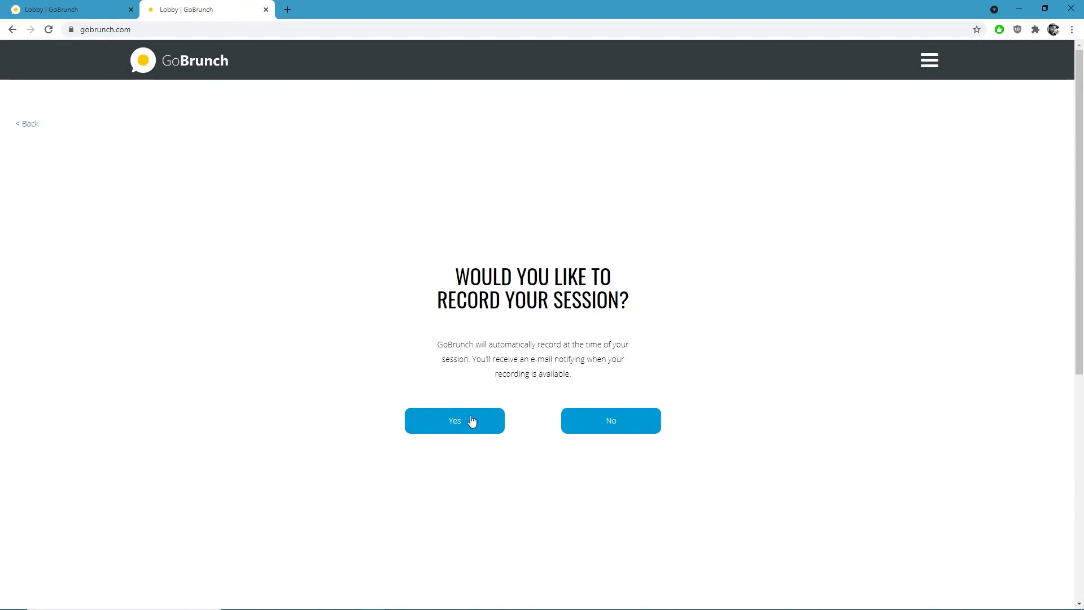
Step: Decline session recording and create the webinar with the U-Shape Conference - 36 Seats room layout
{"action": "left_click", "coordinate": [598, 426]}
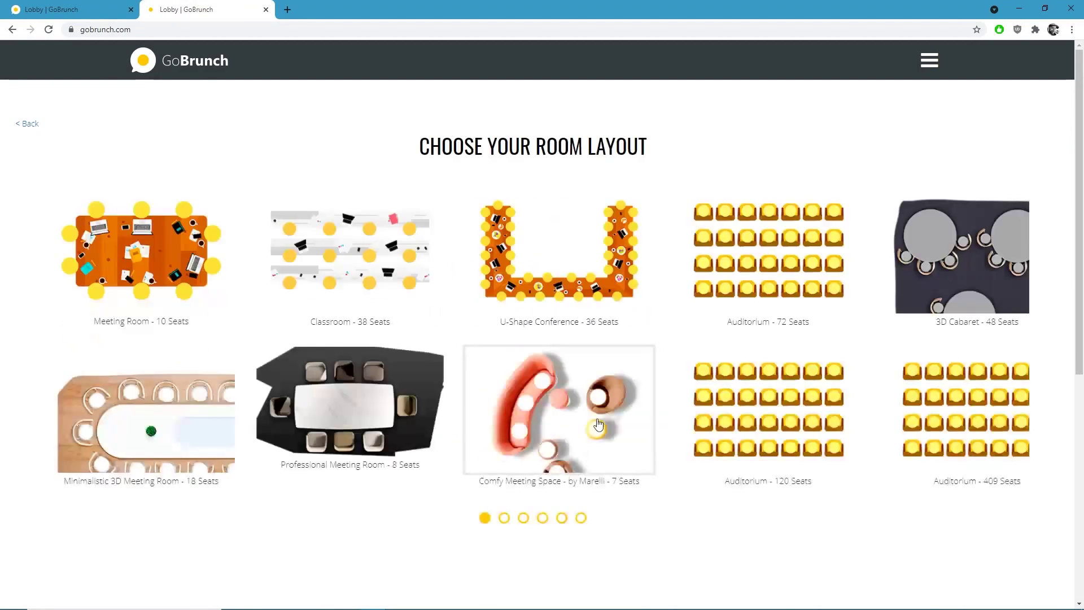
{"action": "scroll", "coordinate": [450, 394], "scroll_direction": "down", "scroll_amount": 1}
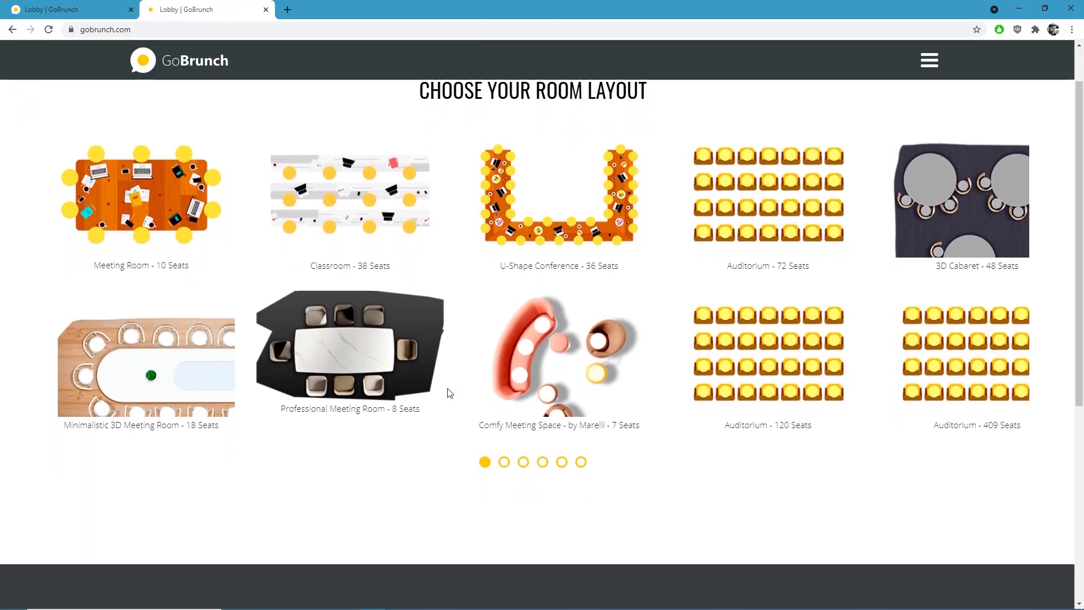
{"action": "scroll", "coordinate": [449, 393], "scroll_direction": "up", "scroll_amount": 1}
{"action": "left_click", "coordinate": [547, 270]}
{"action": "scroll", "coordinate": [539, 317], "scroll_direction": "down", "scroll_amount": 4}
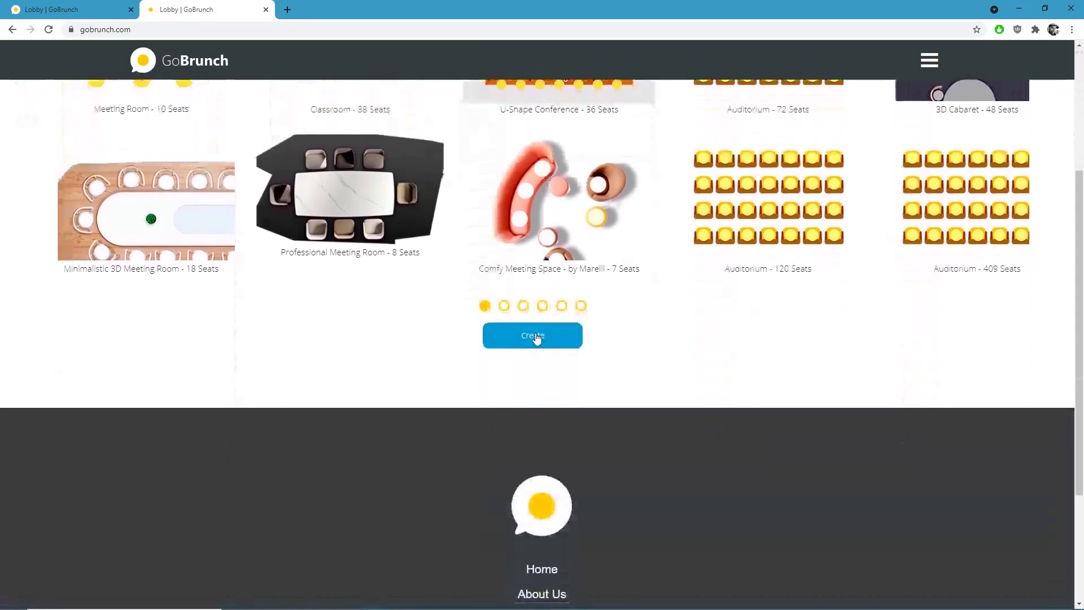
{"action": "left_click", "coordinate": [537, 337]}
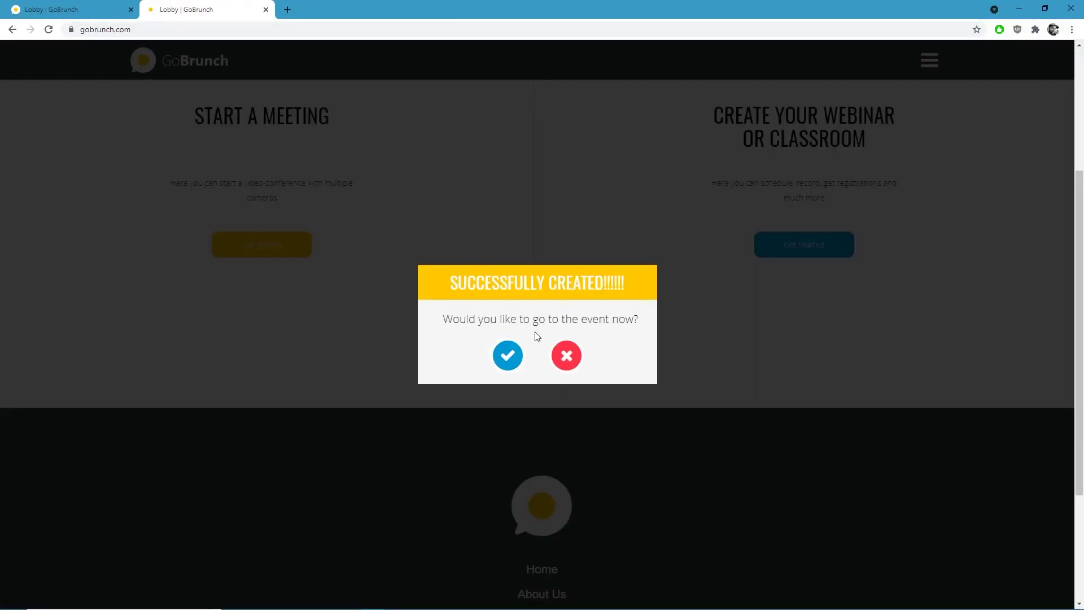
Step: Enter the new webinar event, check the GoBrunch event confirmation e-mail in Gmail, and return to the webinar room
{"action": "left_click", "coordinate": [507, 356]}
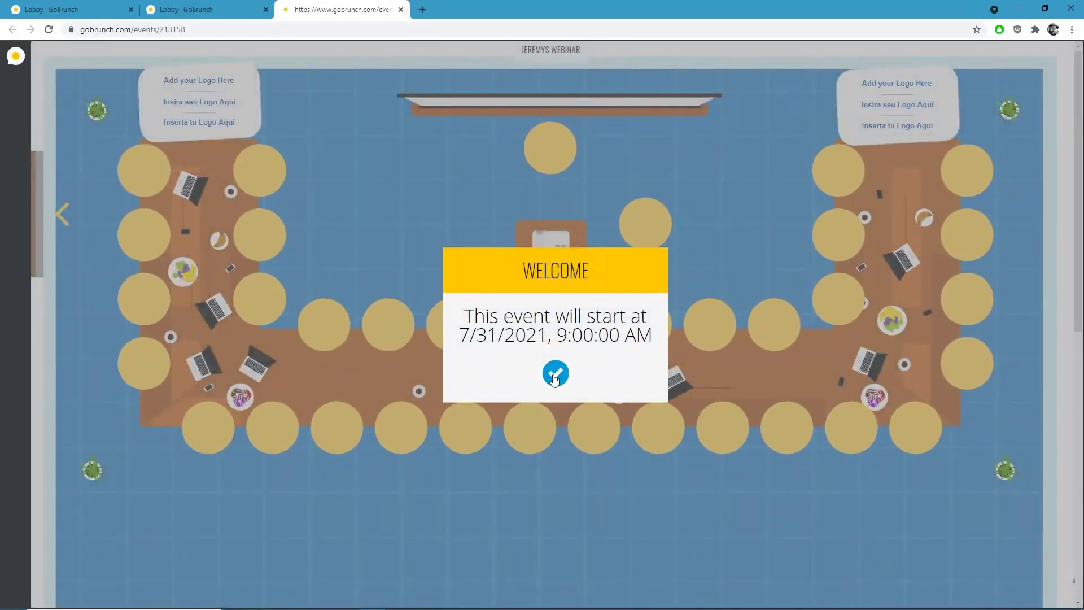
{"action": "left_click", "coordinate": [554, 375]}
{"action": "key", "text": "alt+Tab"}
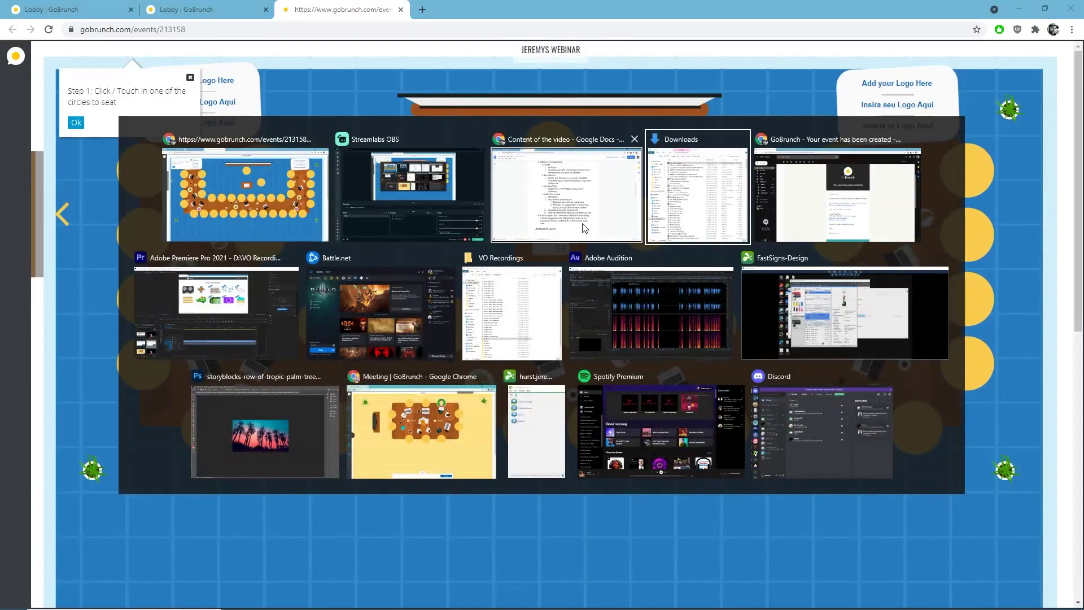
{"action": "left_click", "coordinate": [793, 212]}
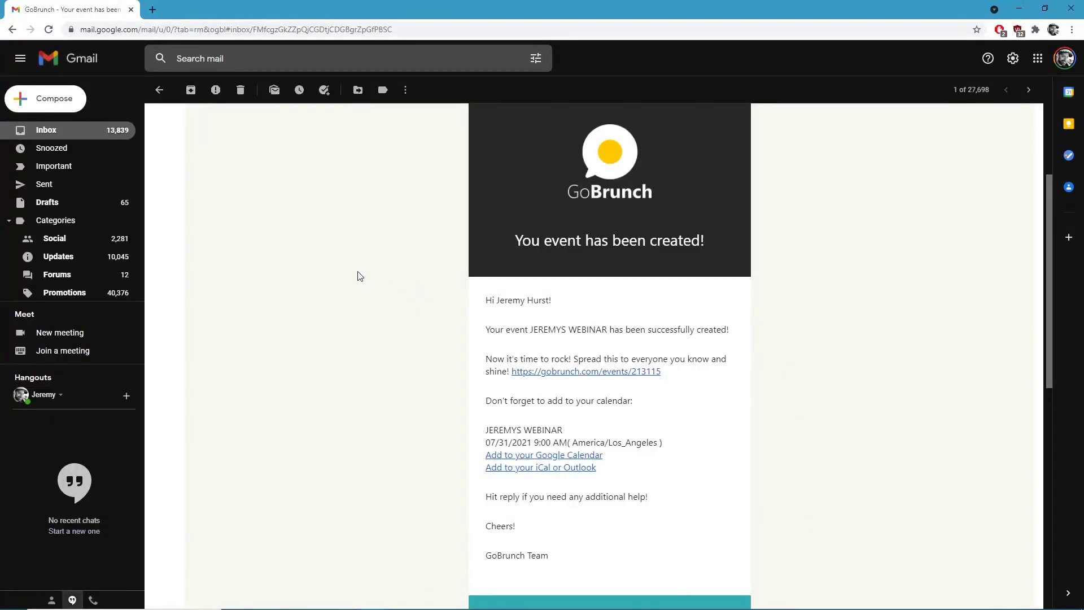
{"action": "key", "text": "alt+Tab"}
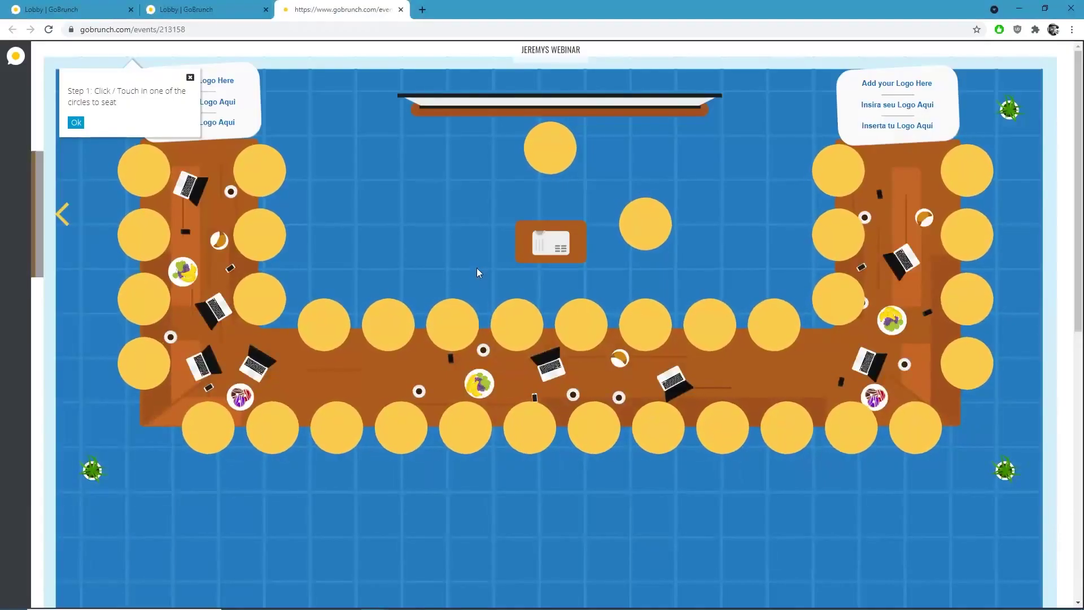
Step: Take the presenter's seat at the front of the webinar room, and start and stop a camera and microphone broadcast
{"action": "left_click", "coordinate": [558, 137]}
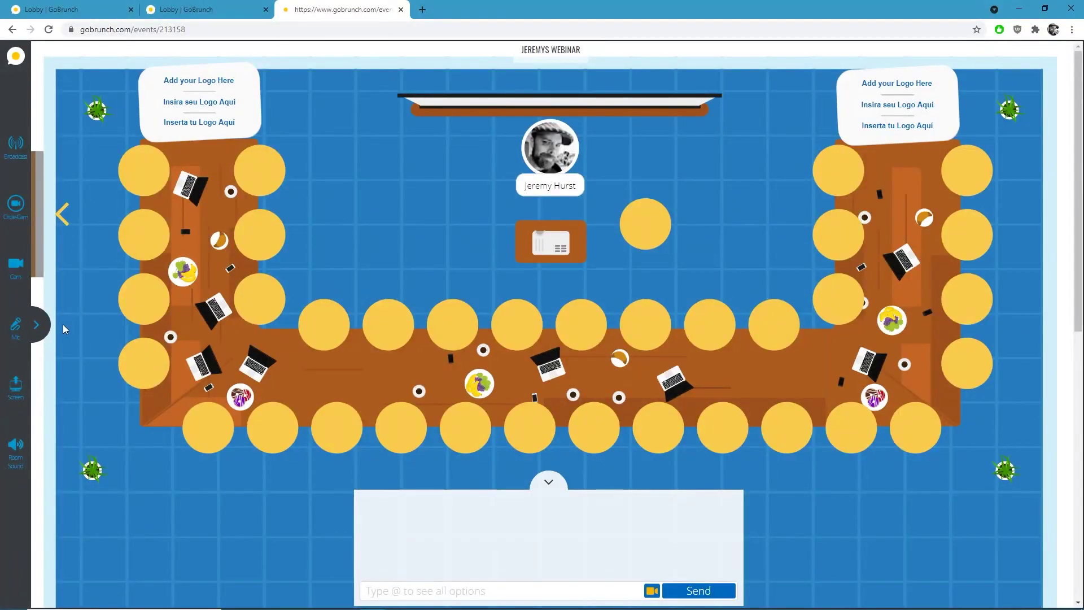
{"action": "left_click", "coordinate": [47, 328]}
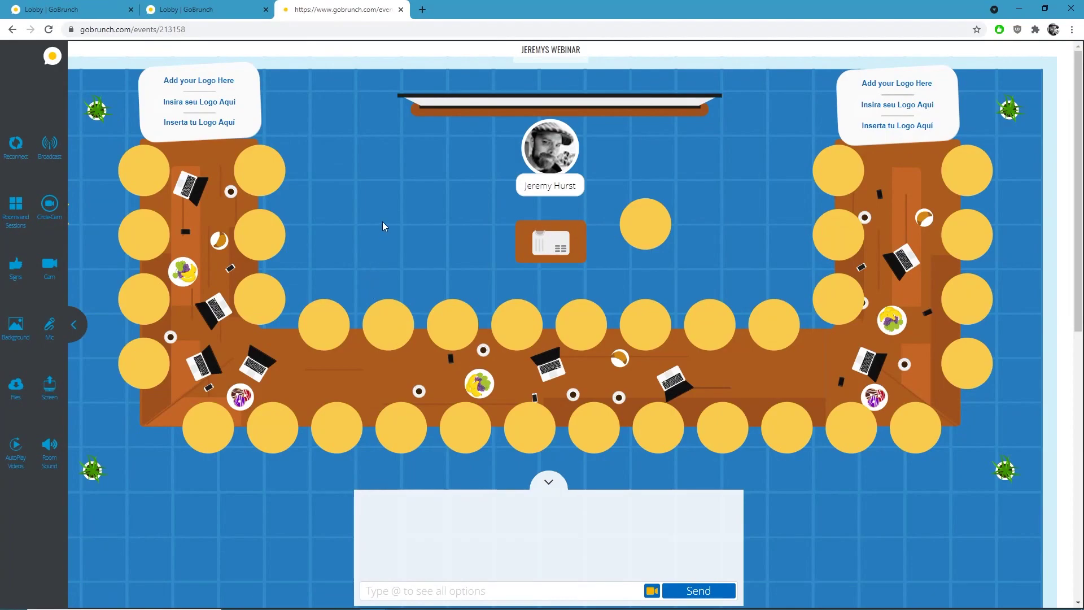
{"action": "left_click", "coordinate": [54, 148]}
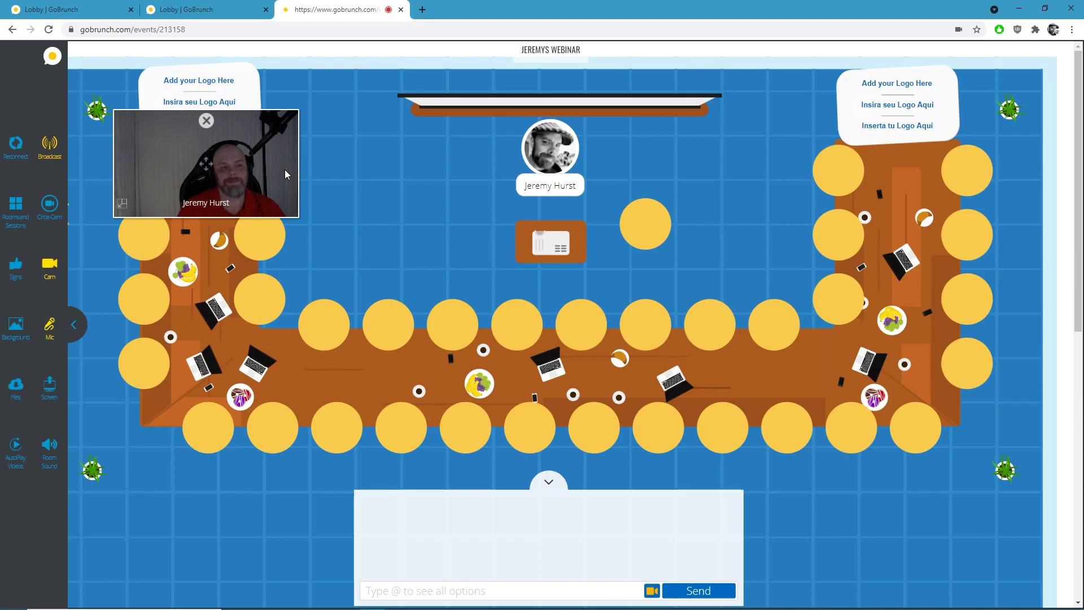
{"action": "left_click", "coordinate": [51, 148]}
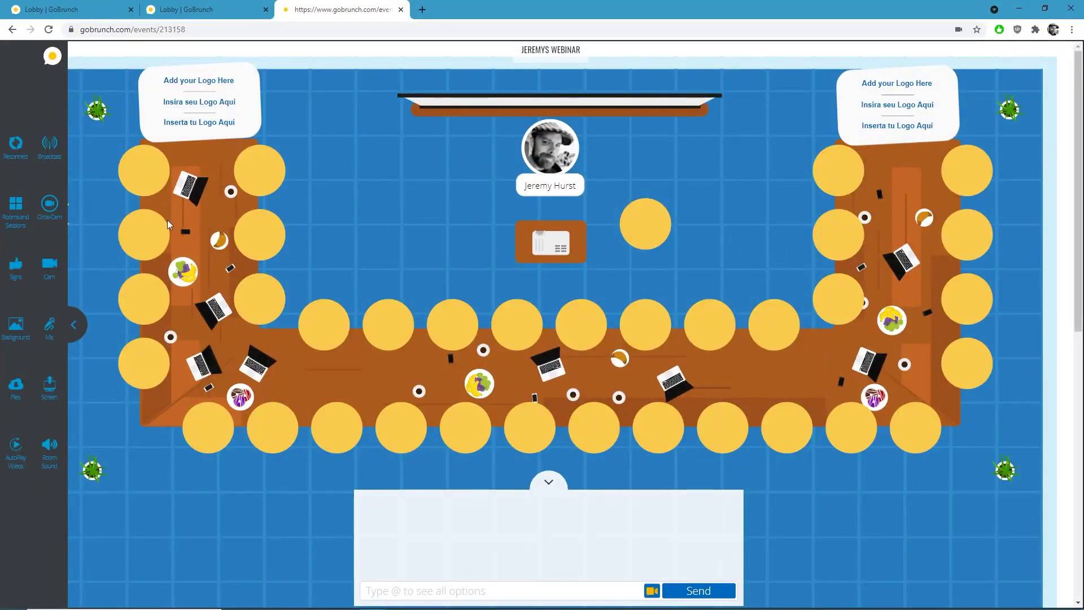
Step: Visit the Lounge from the rooms and sessions list, try two different seats, and return to the webinar room
{"action": "left_click", "coordinate": [19, 225]}
{"action": "left_click", "coordinate": [19, 225]}
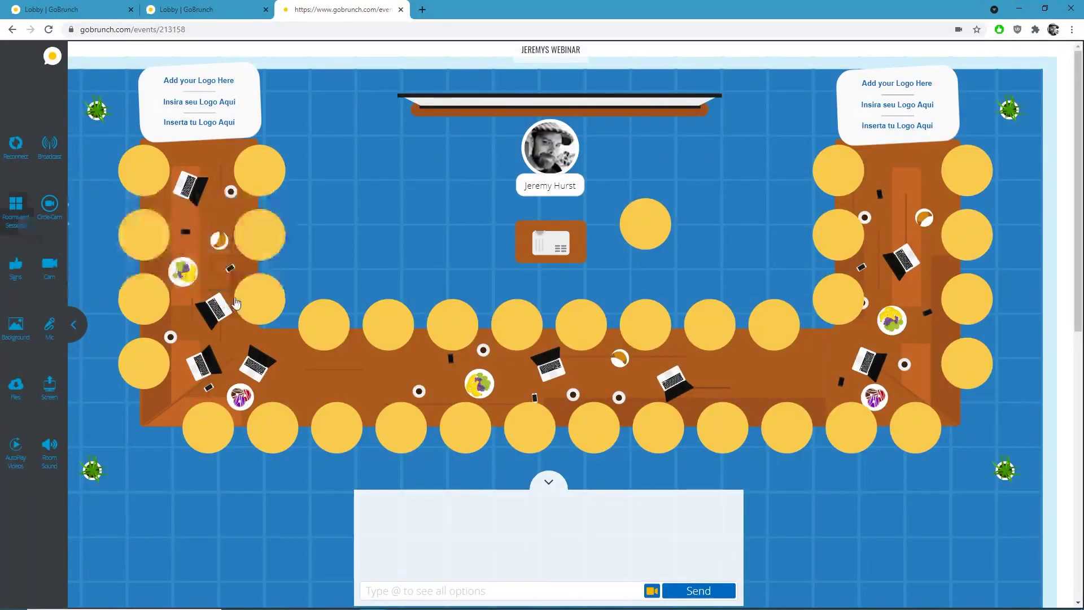
{"action": "left_click", "coordinate": [19, 225]}
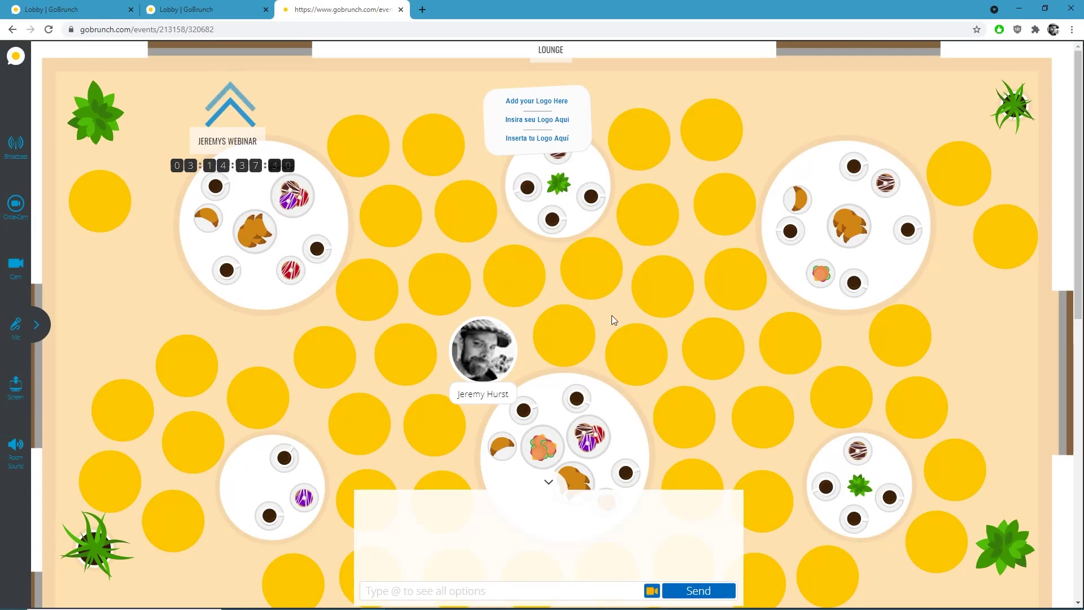
{"action": "left_click", "coordinate": [720, 200]}
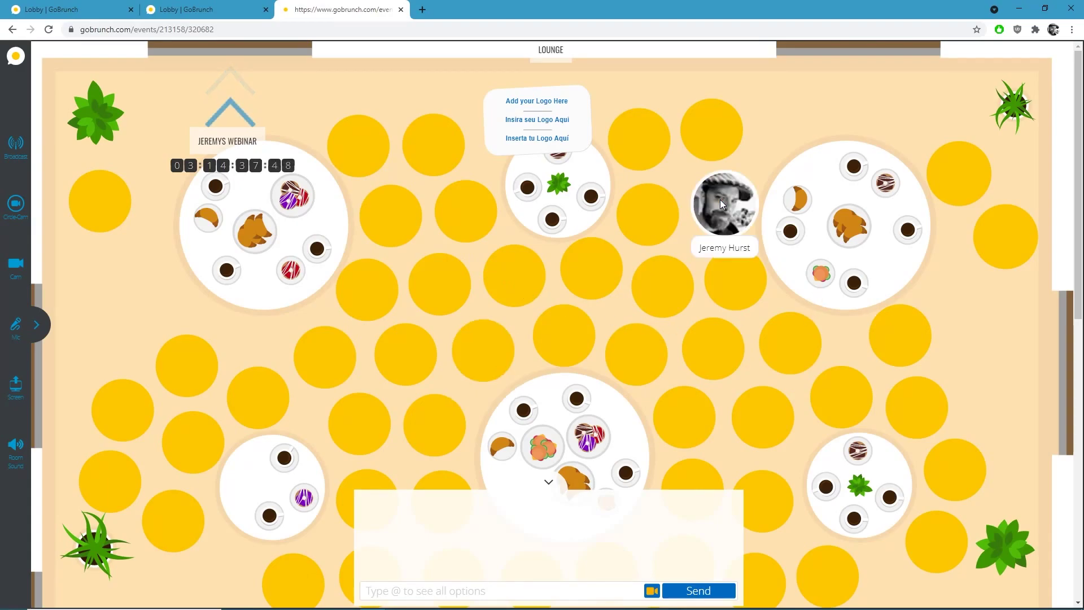
{"action": "left_click", "coordinate": [429, 148]}
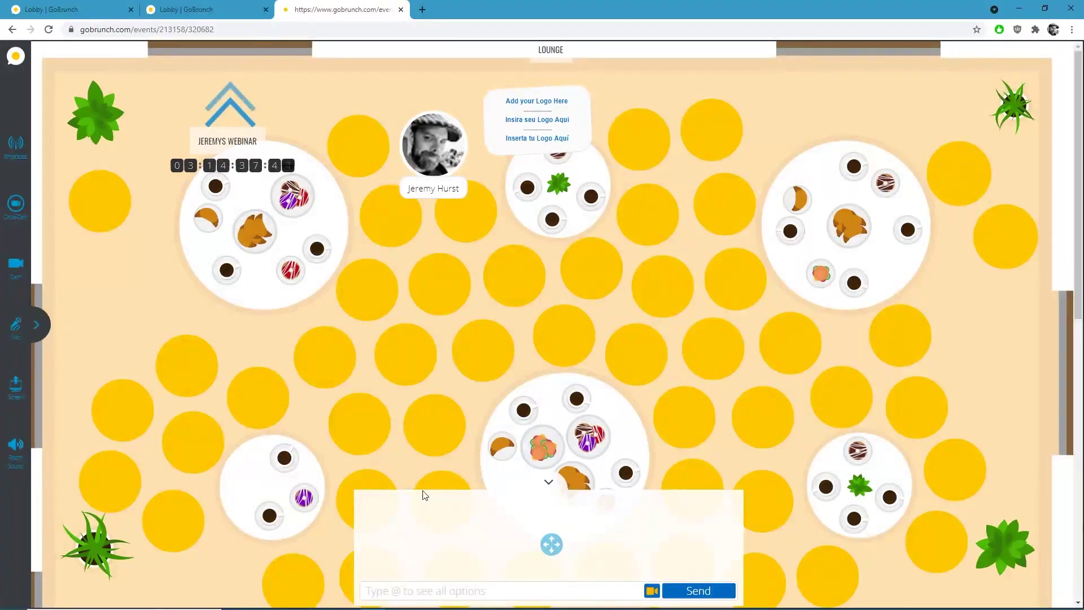
{"action": "left_click", "coordinate": [238, 98]}
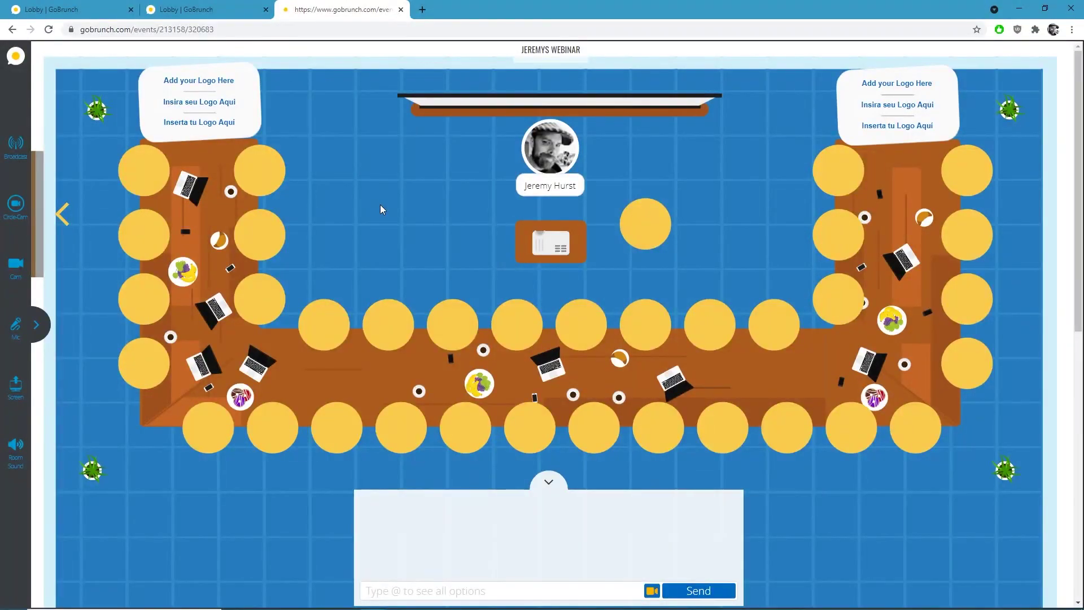
Step: Start a new session named Break Room with the room type Group Activity or Meeting Room
{"action": "left_click", "coordinate": [36, 324]}
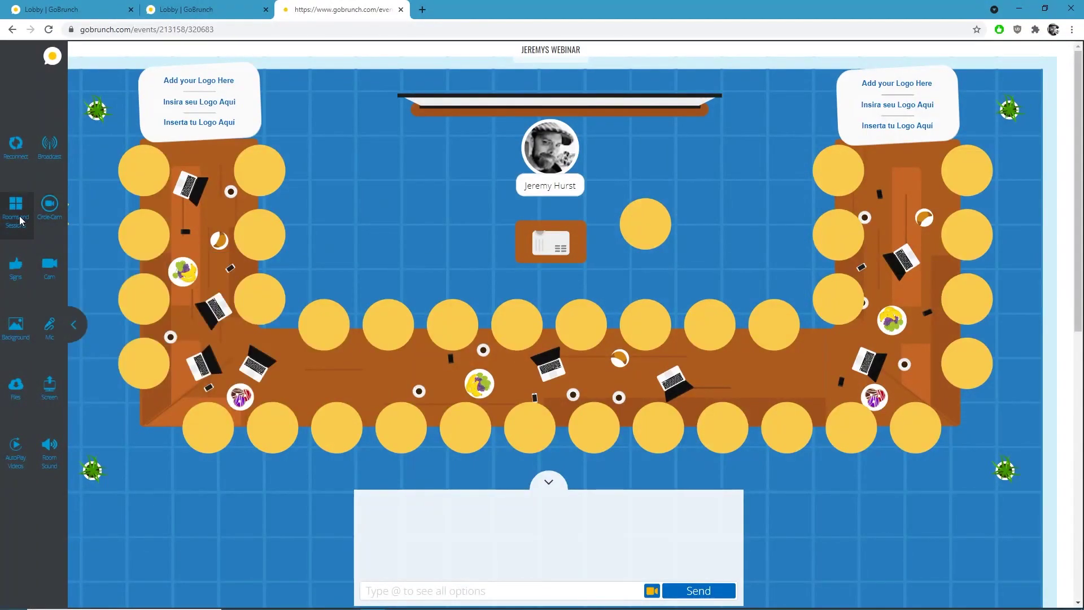
{"action": "left_click", "coordinate": [20, 221]}
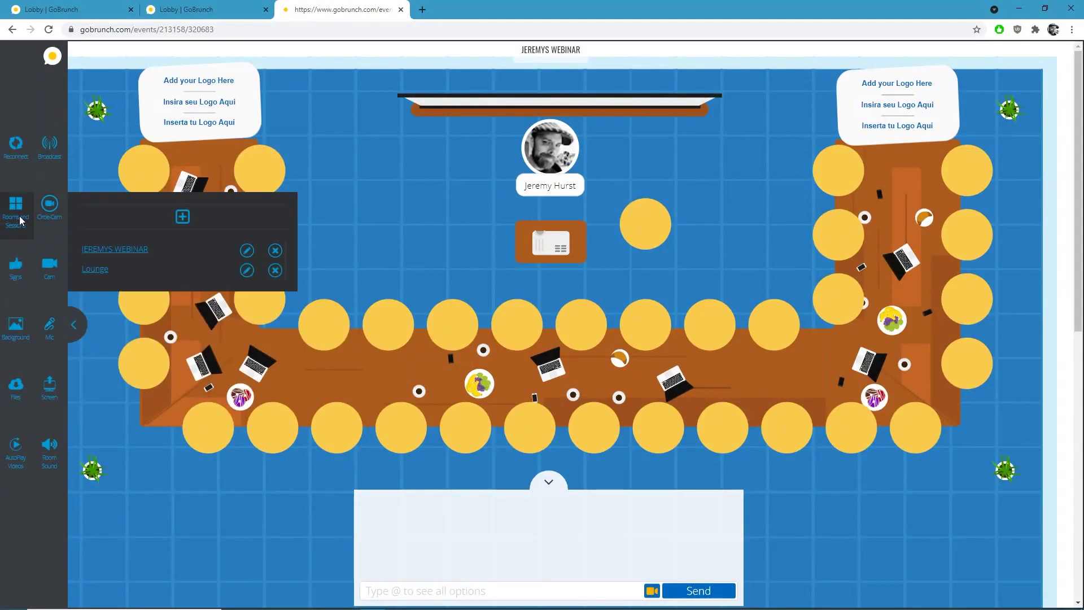
{"action": "left_click", "coordinate": [183, 218]}
{"action": "left_click", "coordinate": [342, 197]}
{"action": "type", "text": "Break R"}
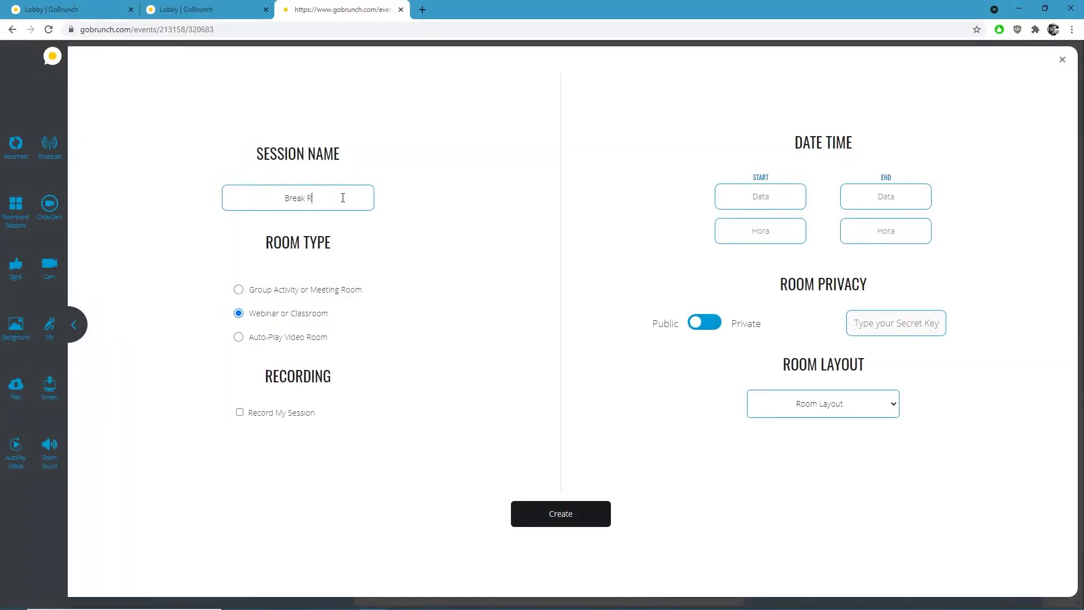
{"action": "type", "text": "oom"}
{"action": "left_click", "coordinate": [238, 291]}
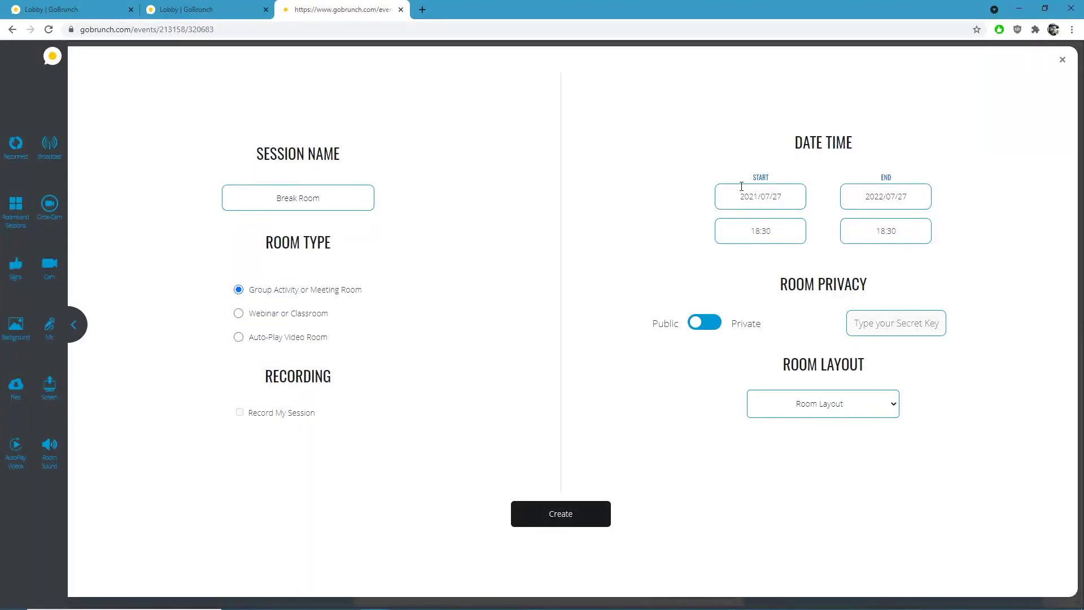
Step: Set both the start and end dates of the Break Room session to 2021/08/01
{"action": "left_click", "coordinate": [766, 198]}
{"action": "left_click", "coordinate": [778, 196]}
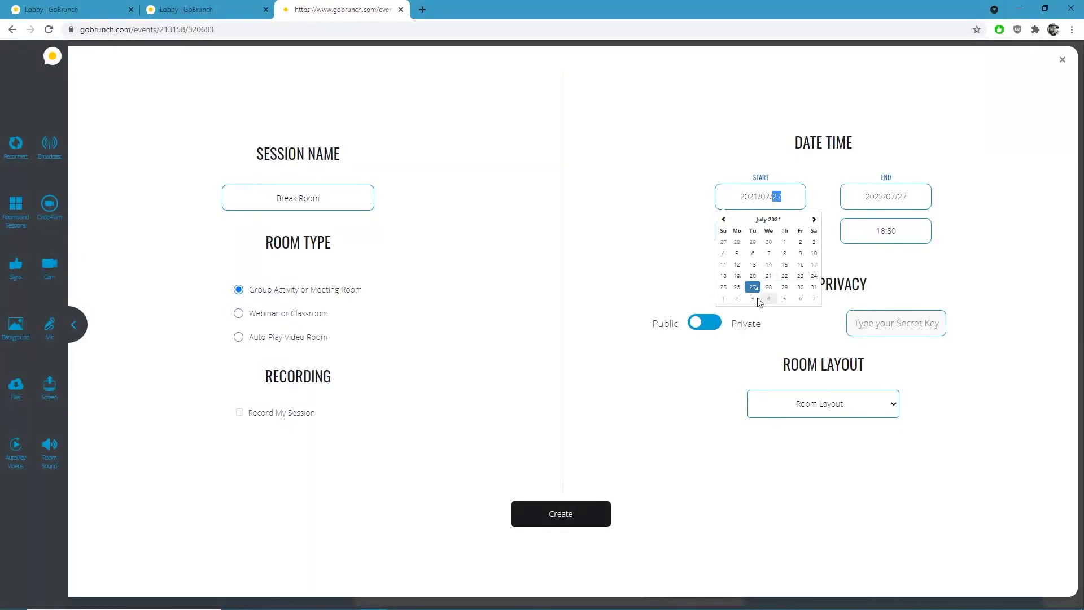
{"action": "left_click", "coordinate": [724, 298]}
{"action": "left_click", "coordinate": [884, 197]}
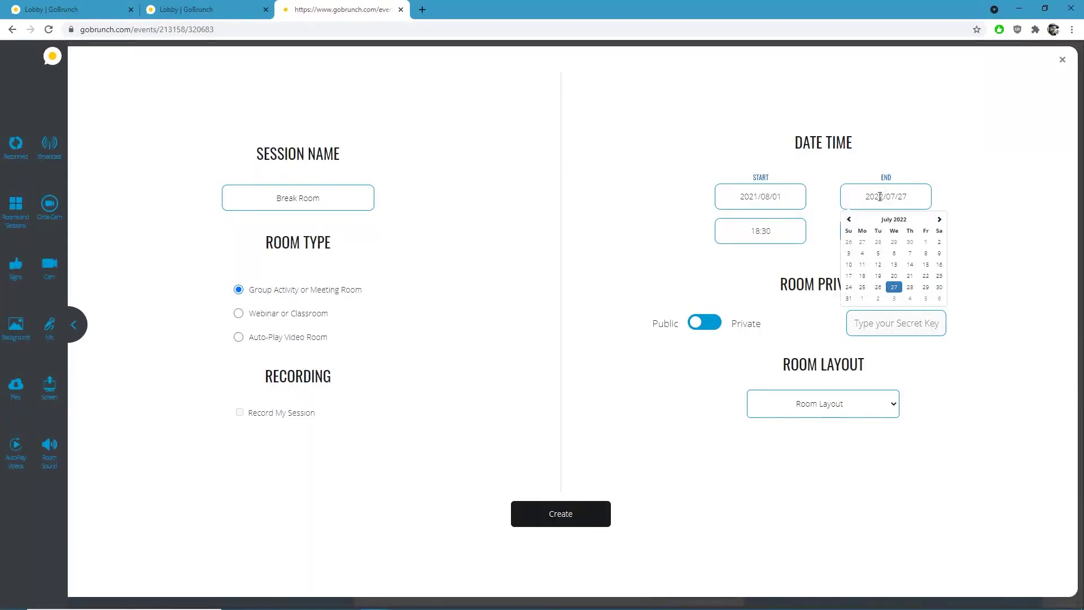
{"action": "type", "text": "1"}
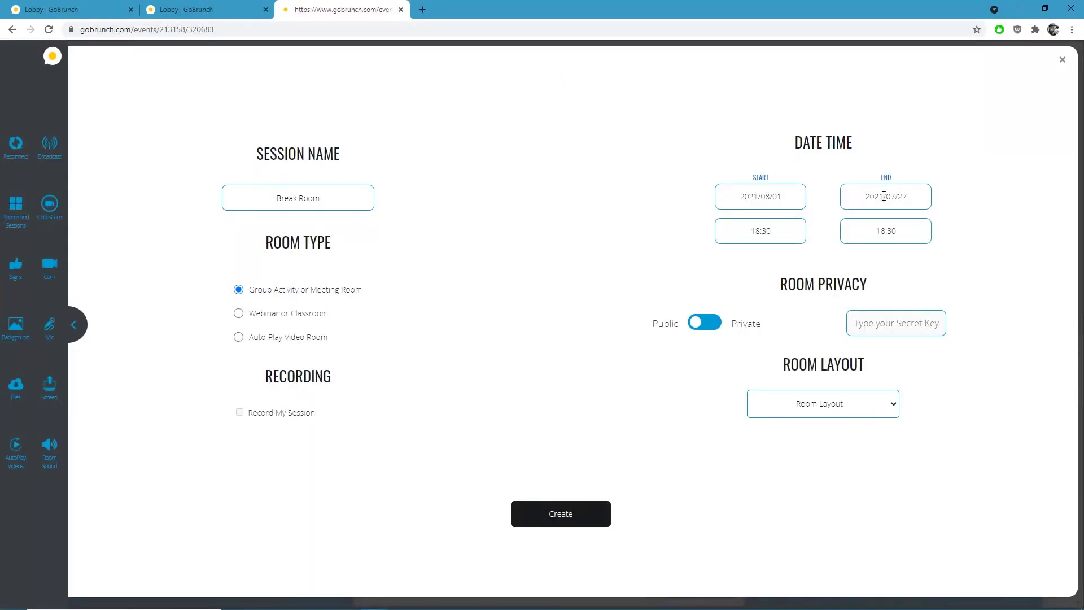
{"action": "left_click", "coordinate": [884, 196]}
{"action": "left_click", "coordinate": [851, 293]}
Step: Set the Break Room session to run from 10:00 to 10:30
{"action": "left_click", "coordinate": [772, 230]}
{"action": "left_click", "coordinate": [733, 302]}
{"action": "left_click", "coordinate": [780, 286]}
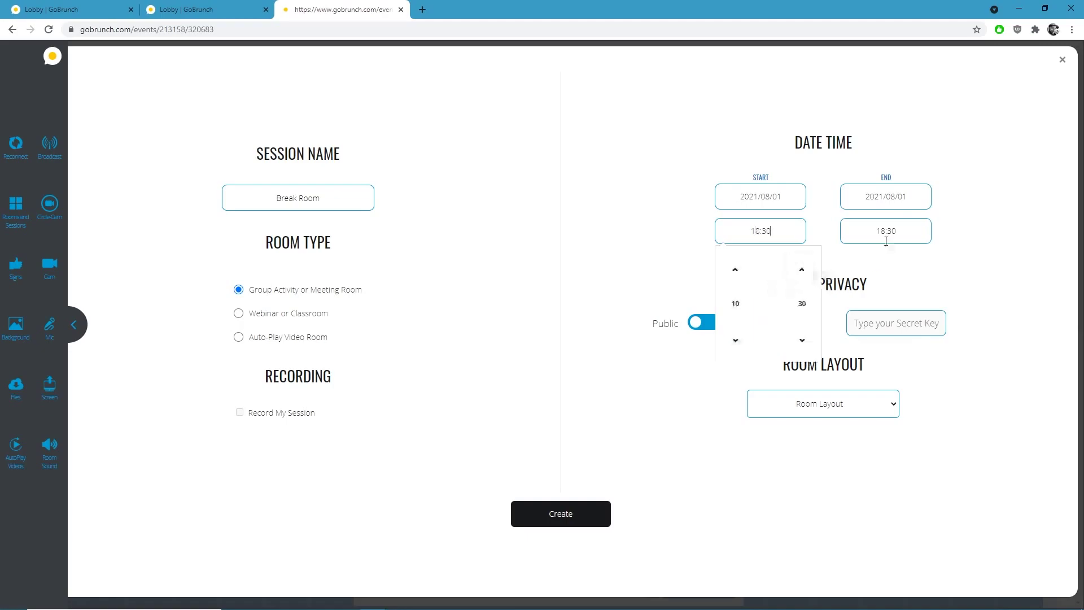
{"action": "left_click", "coordinate": [890, 232]}
{"action": "left_click", "coordinate": [659, 237]}
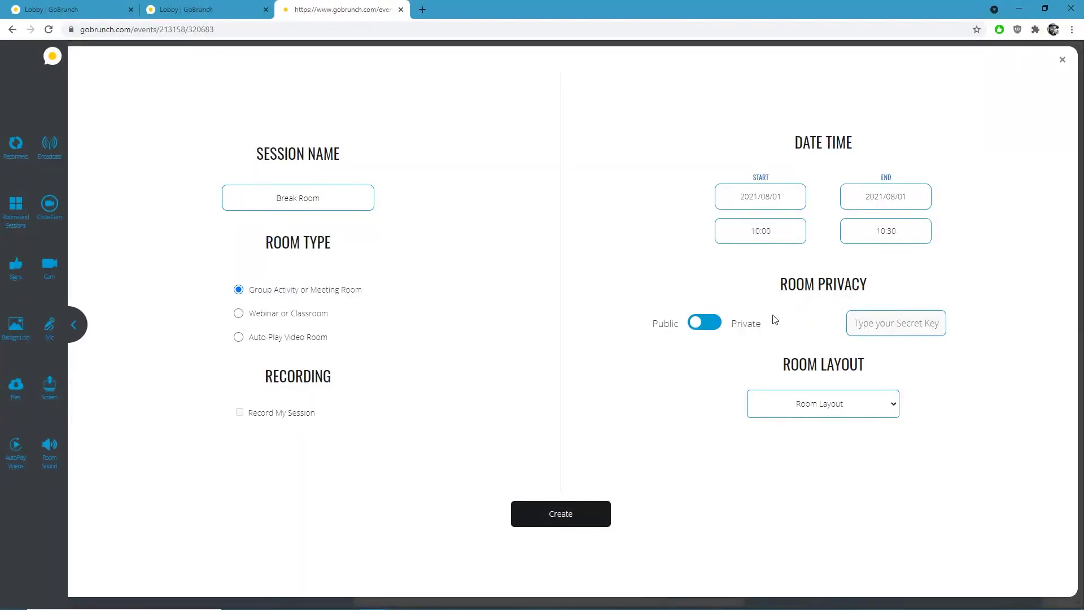
Step: Choose the Auditorium - 120 Seats layout for the Break Room and create the session
{"action": "left_click", "coordinate": [850, 403]}
{"action": "scroll", "coordinate": [830, 293], "scroll_direction": "down", "scroll_amount": 1}
{"action": "scroll", "coordinate": [855, 256], "scroll_direction": "up", "scroll_amount": 1}
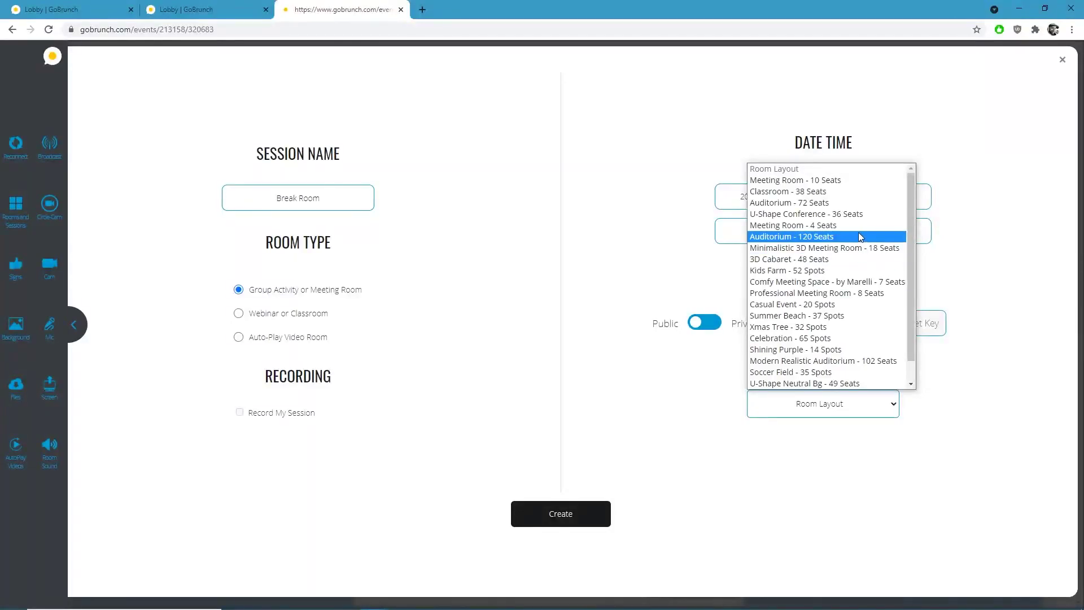
{"action": "left_click", "coordinate": [858, 233]}
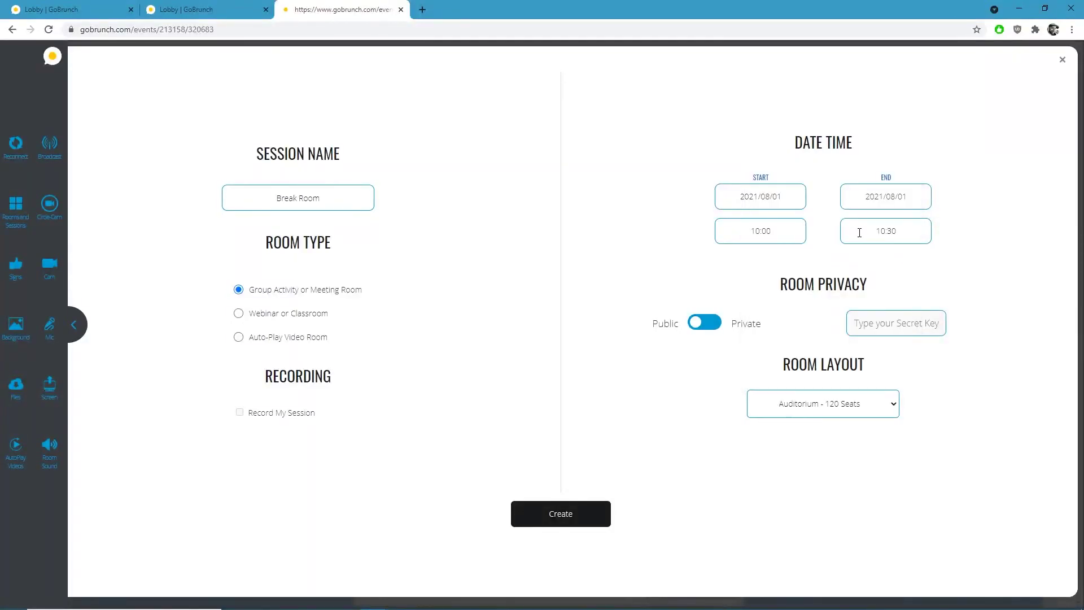
{"action": "left_click", "coordinate": [567, 513]}
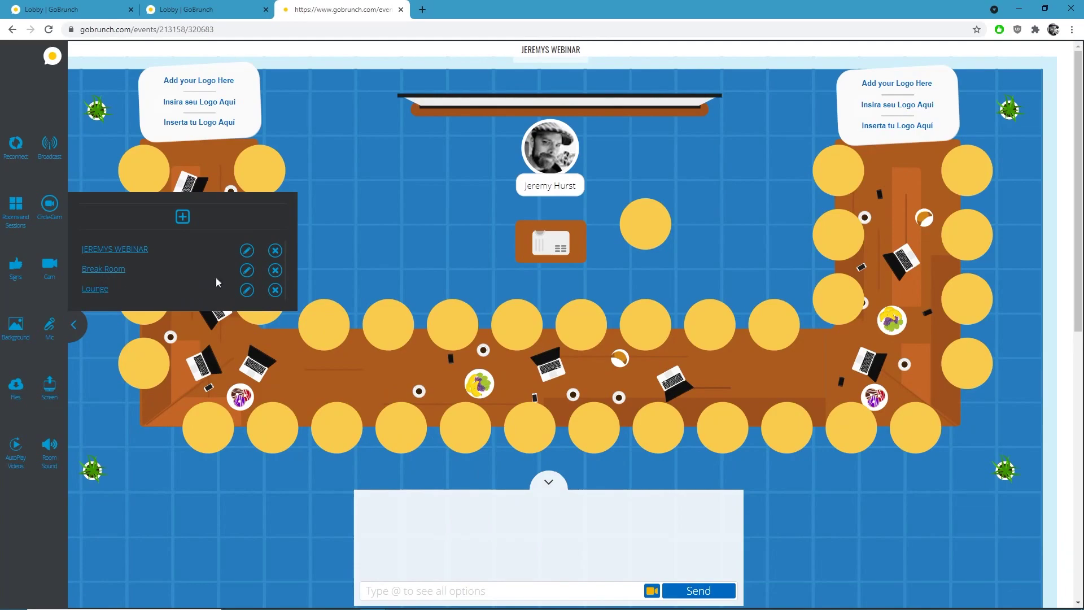
Step: Update the Break Room session through its edit form, and show and hide the chat's controls for all mics and circle-cams
{"action": "left_click", "coordinate": [248, 271]}
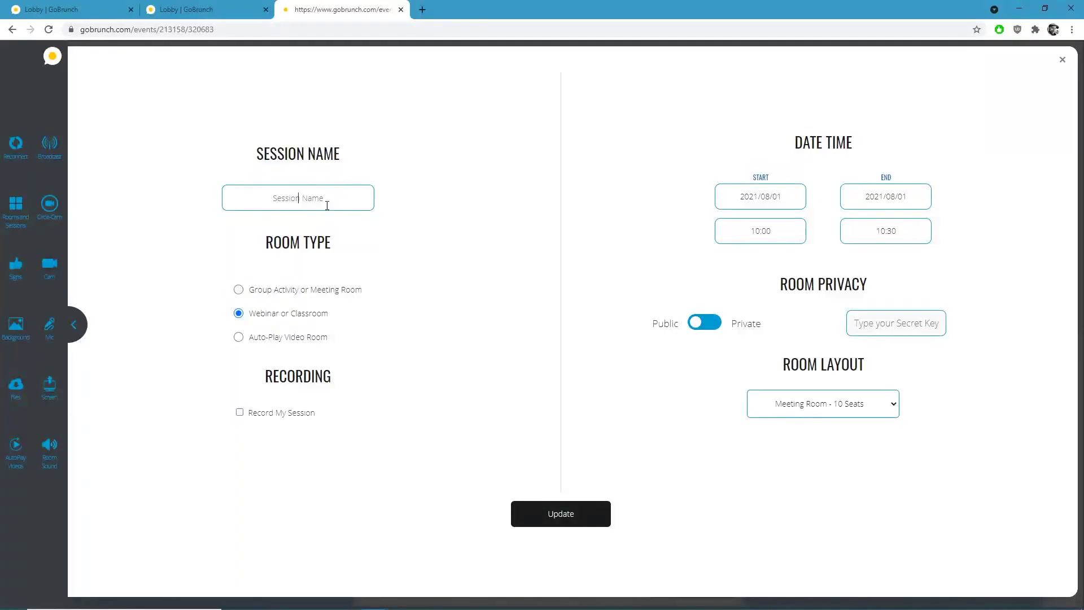
{"action": "left_click", "coordinate": [551, 513]}
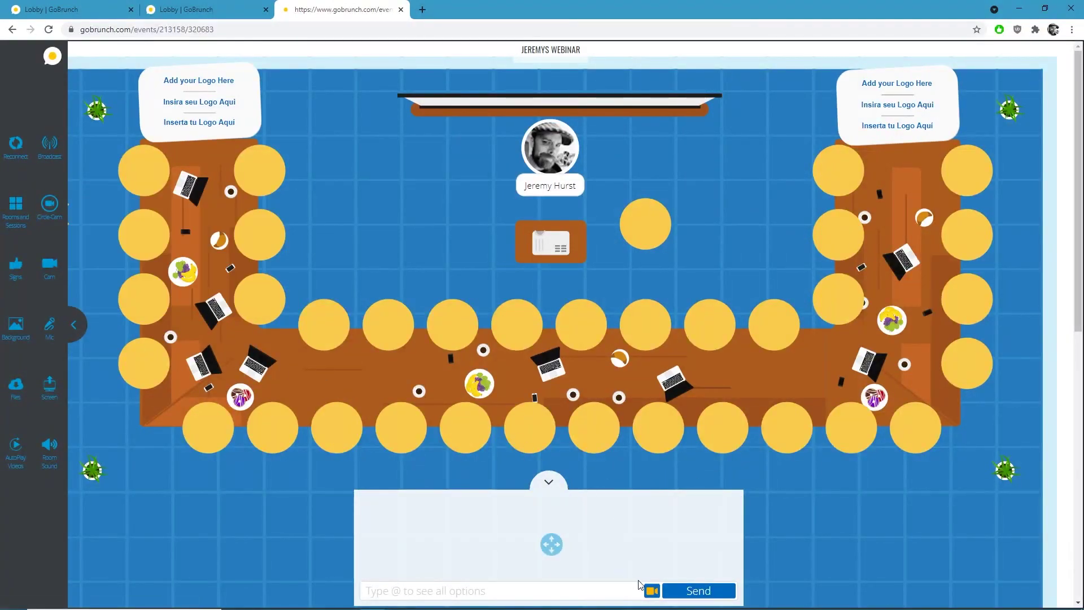
{"action": "left_click", "coordinate": [652, 591]}
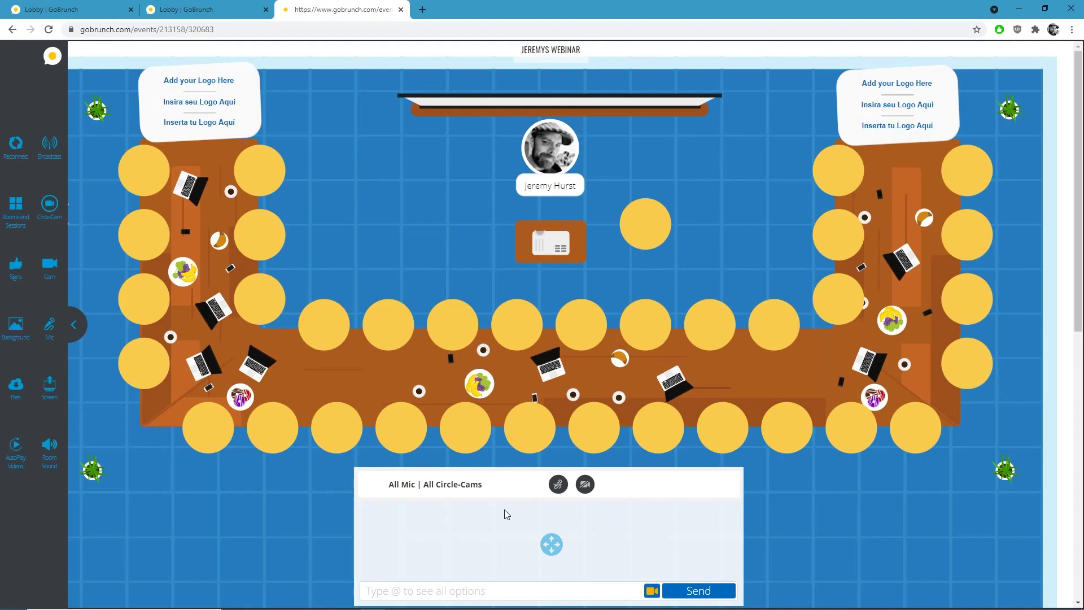
{"action": "left_click", "coordinate": [652, 592]}
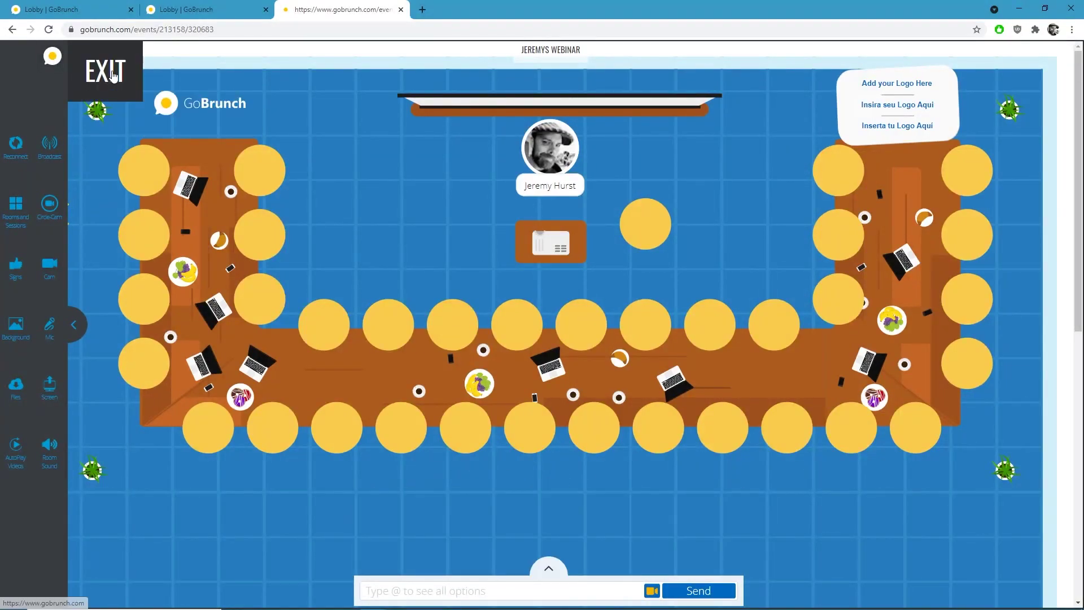
Step: Exit the webinar room and view the list of scheduled webinars from the lobby
{"action": "left_click", "coordinate": [109, 79]}
{"action": "left_click", "coordinate": [597, 94]}
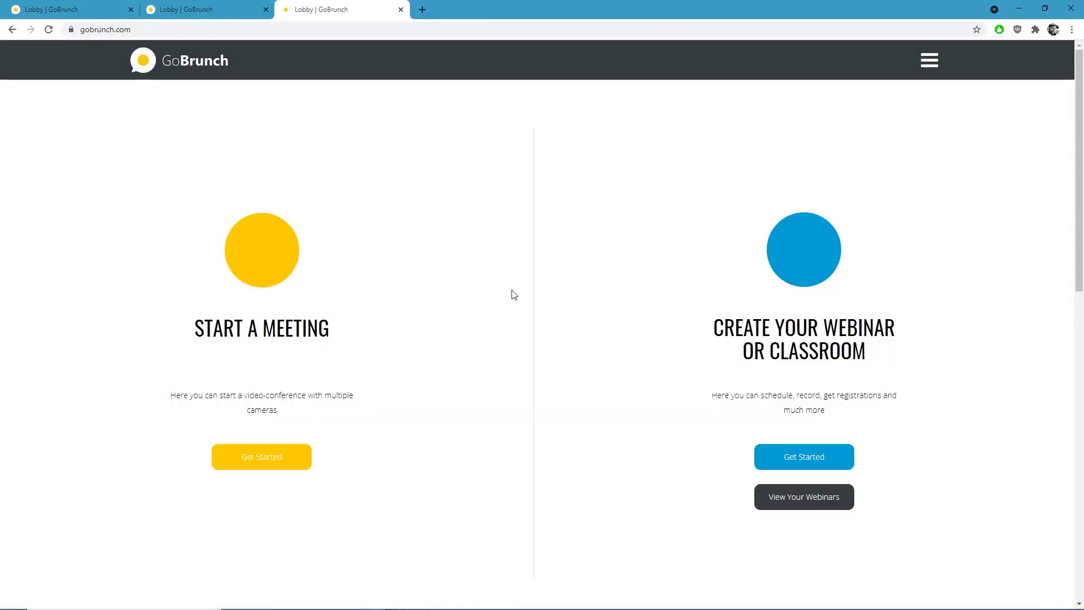
{"action": "left_click", "coordinate": [807, 498]}
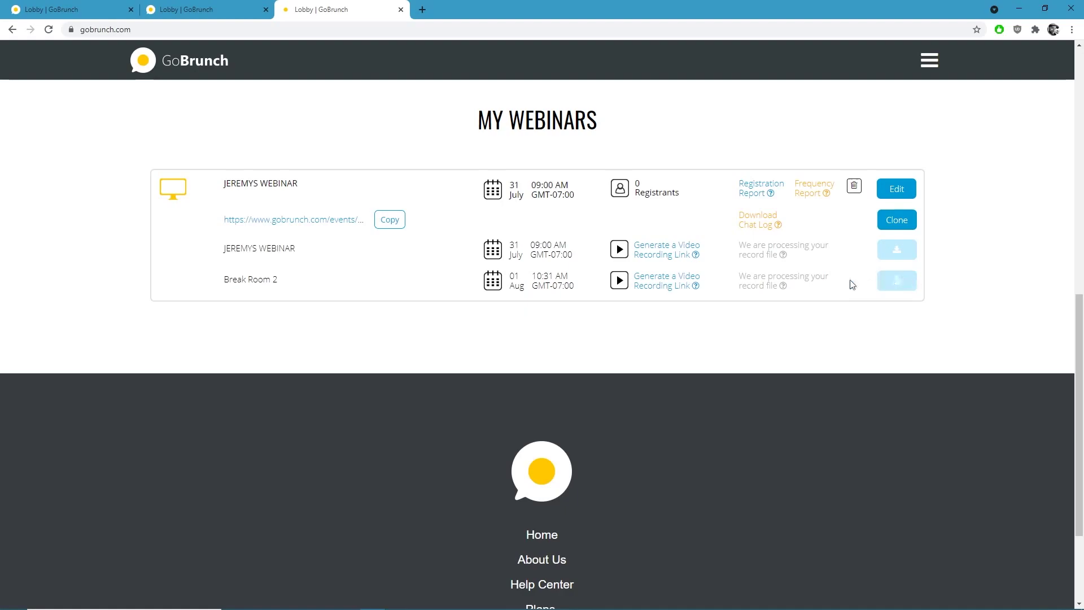
Step: Rename the scheduled webinar as the host's first name in possessive form plus "Weekend Course" and update the event
{"action": "left_click", "coordinate": [899, 191]}
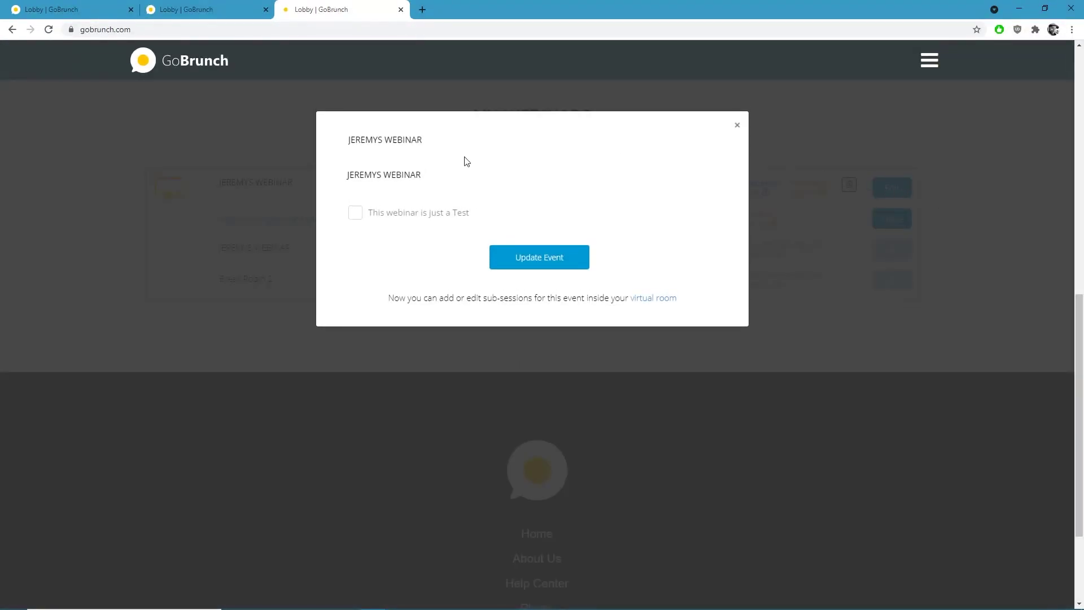
{"action": "triple_click", "coordinate": [430, 143]}
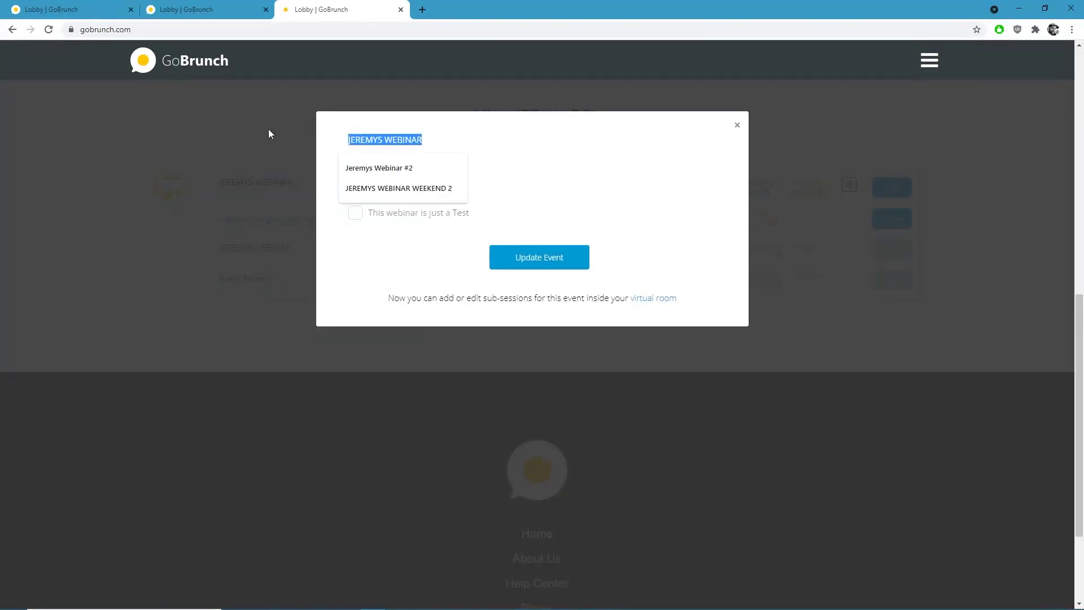
{"action": "type", "text": "Jeremys Weekend Course"}
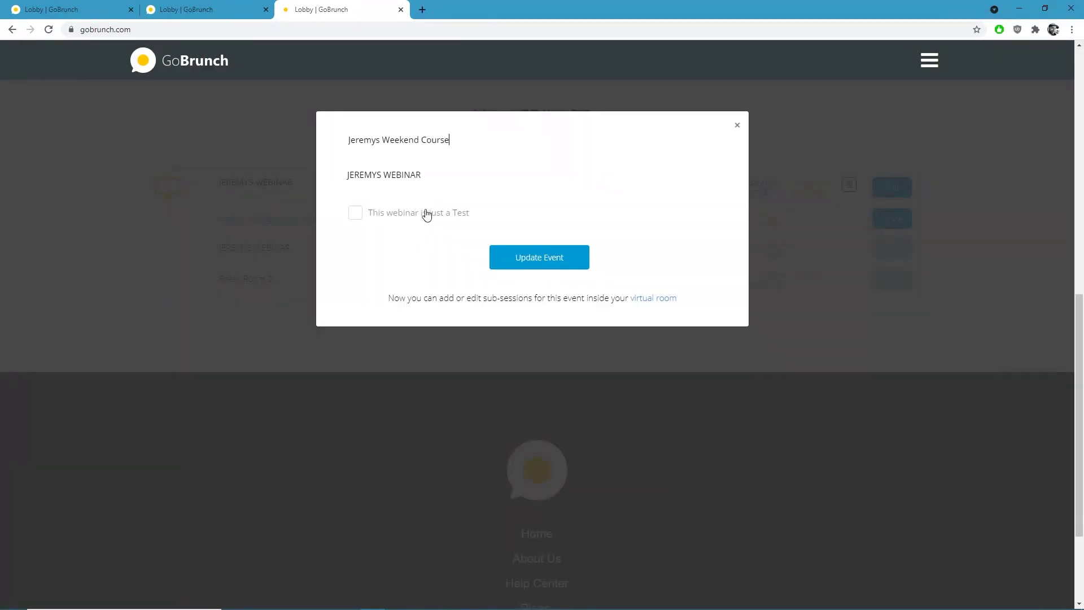
{"action": "left_click", "coordinate": [527, 257]}
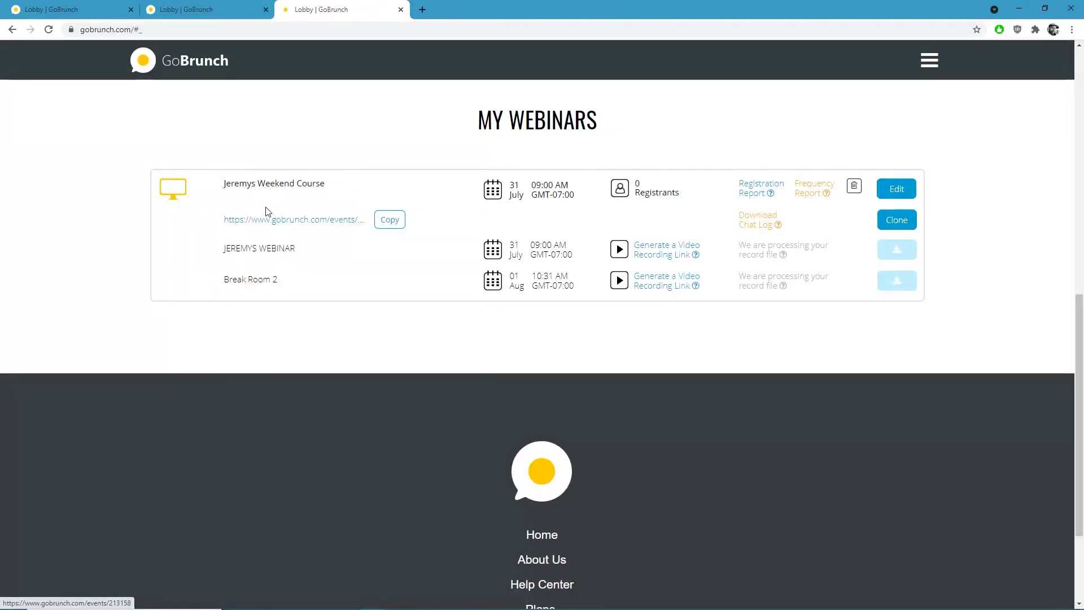
Step: Enter the webinar's main session from the My Webinars list, dismiss the welcome message and go through to the Lounge
{"action": "left_click", "coordinate": [274, 249]}
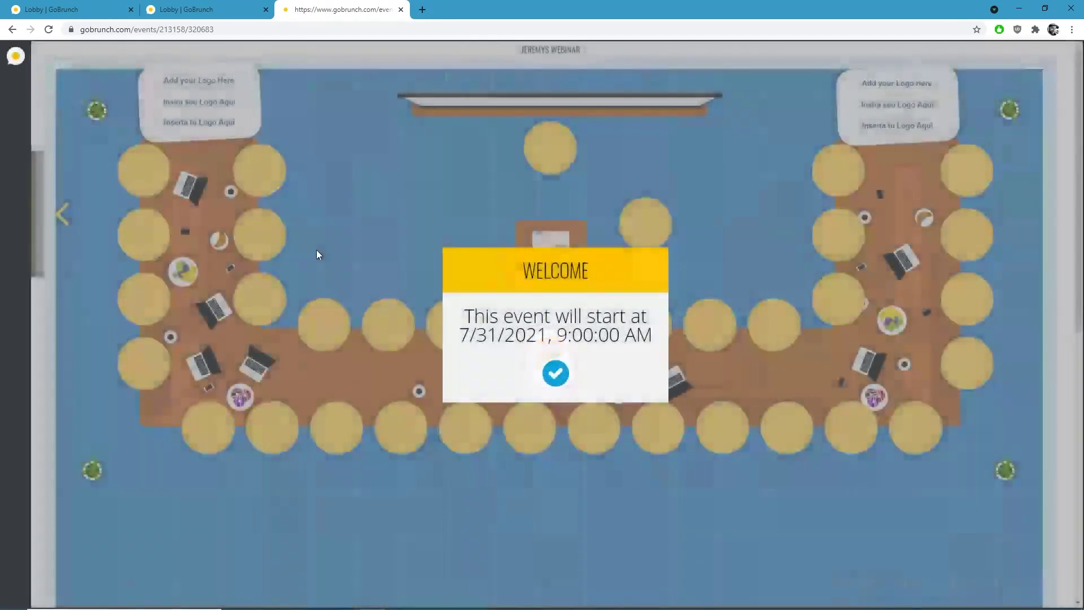
{"action": "left_click", "coordinate": [554, 373]}
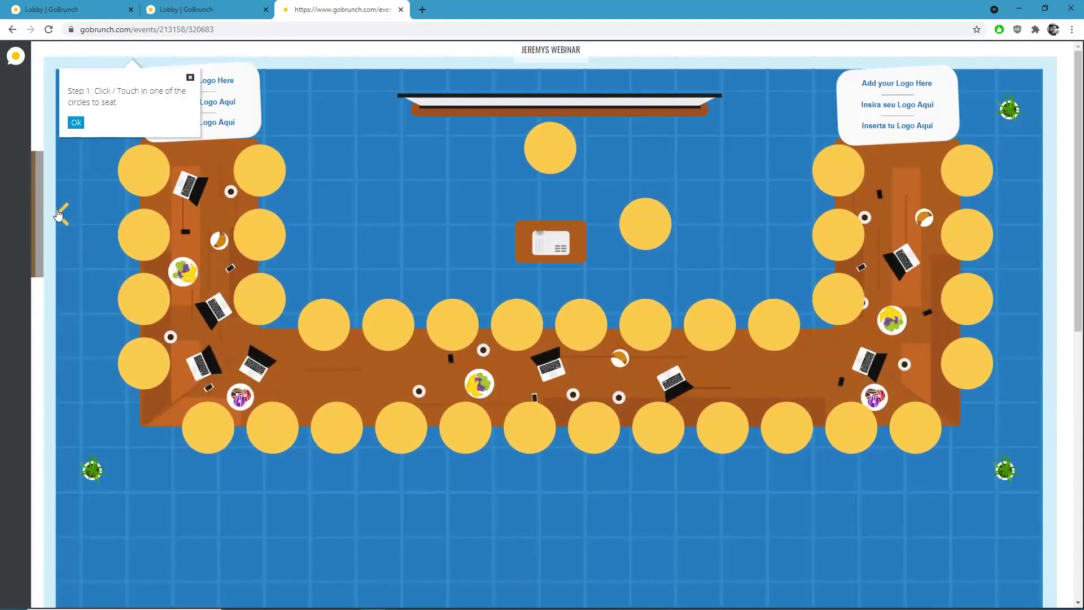
{"action": "left_click", "coordinate": [62, 214]}
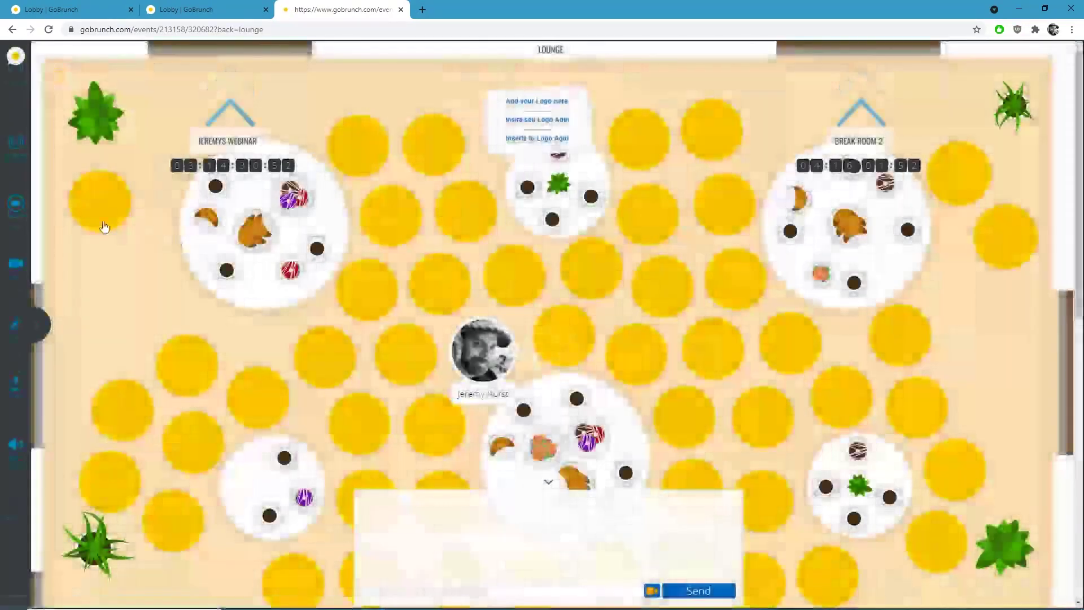
Step: Open the Break Room 2 session for editing and rename it as Lunch Room
{"action": "mouse_move", "coordinate": [35, 330]}
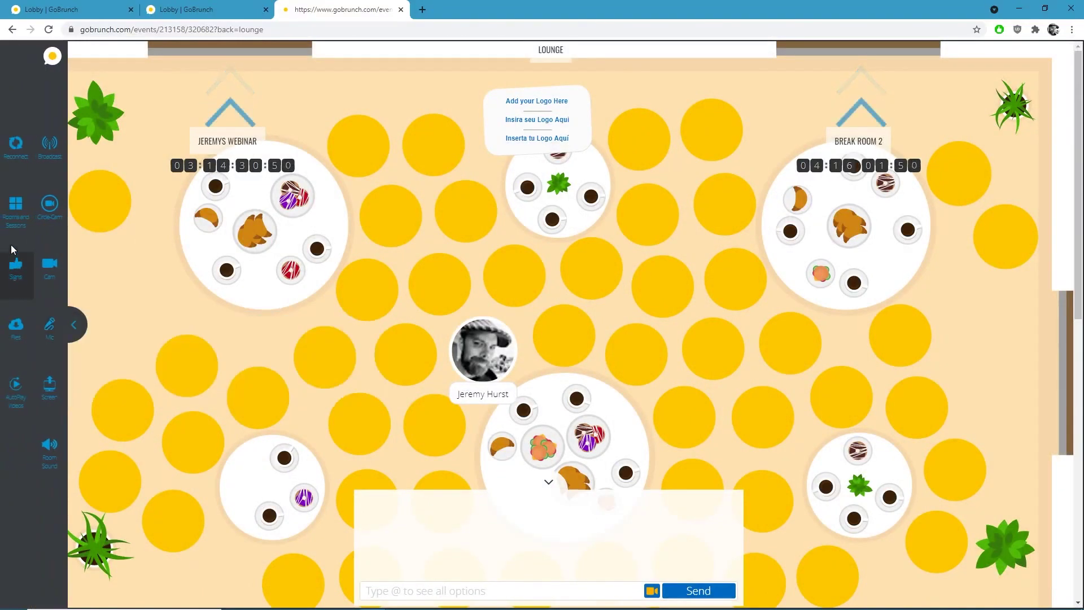
{"action": "mouse_move", "coordinate": [16, 218]}
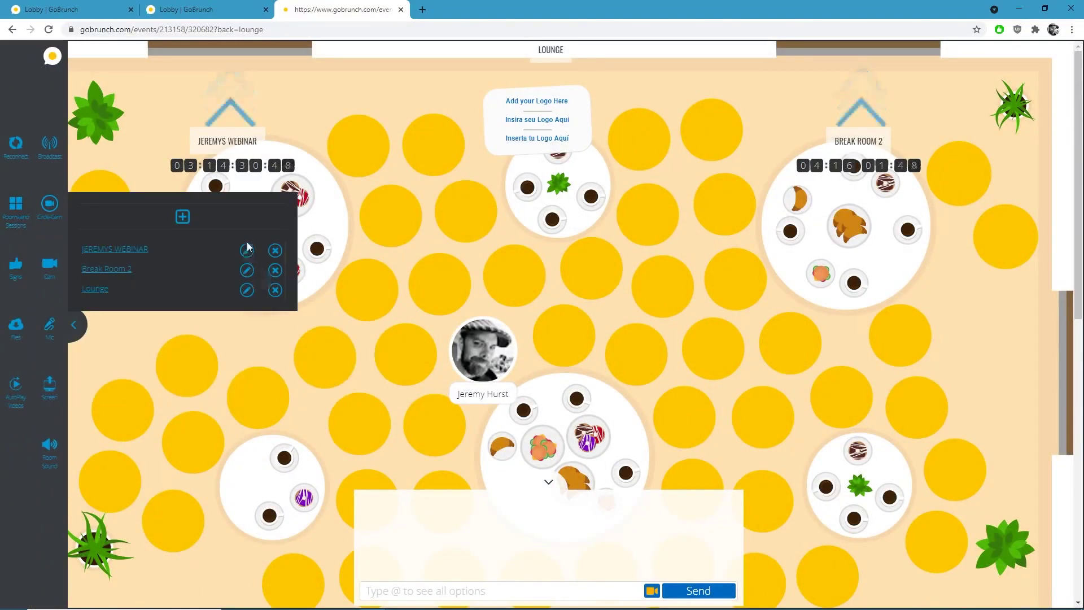
{"action": "left_click", "coordinate": [248, 272]}
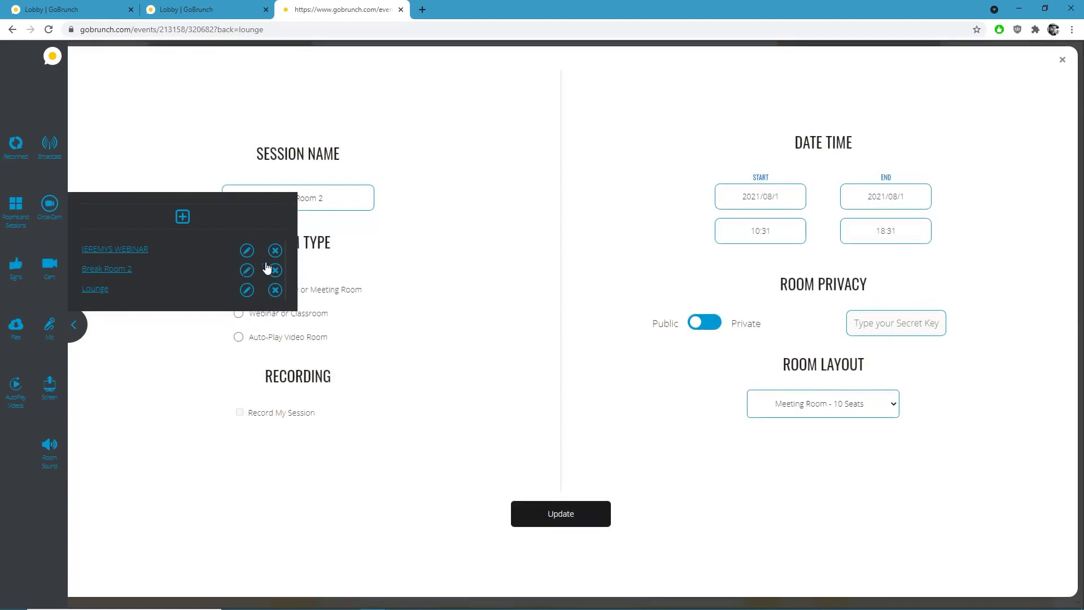
{"action": "left_click_drag", "start_coordinate": [335, 200], "coordinate": [145, 188]}
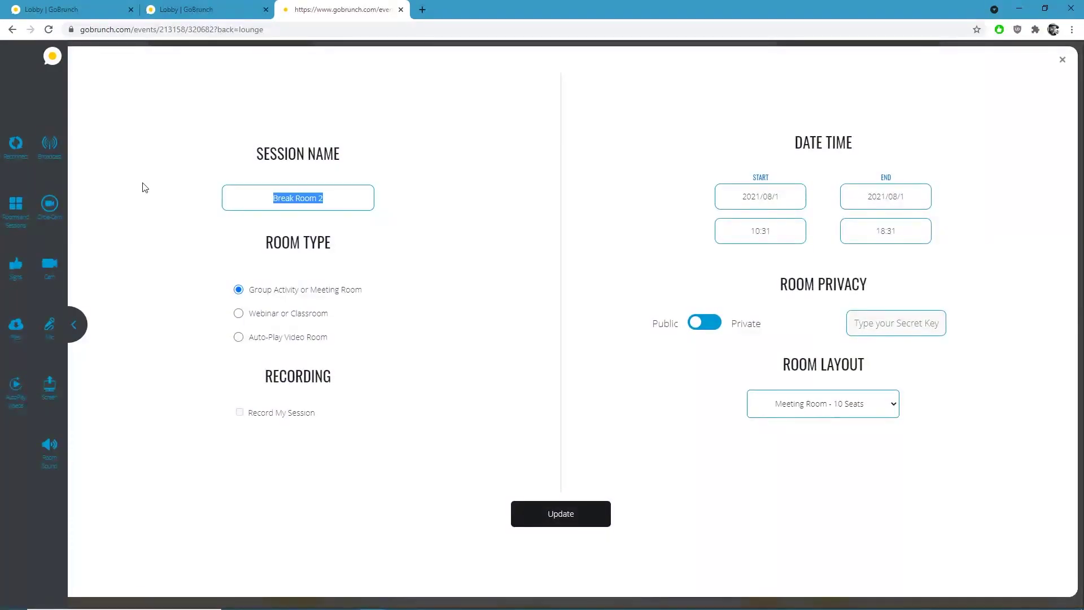
{"action": "type", "text": "Bre"}
{"action": "key", "text": "BackSpace"}
{"action": "key", "text": "BackSpace"}
{"action": "type", "text": "Lunch Room"}
Step: Set the Lunch Room session to start at 12:00 and end at 13:00
{"action": "left_click", "coordinate": [765, 234]}
{"action": "left_click", "coordinate": [738, 300]}
{"action": "left_click", "coordinate": [730, 301]}
{"action": "left_click", "coordinate": [801, 304]}
{"action": "left_click", "coordinate": [730, 263]}
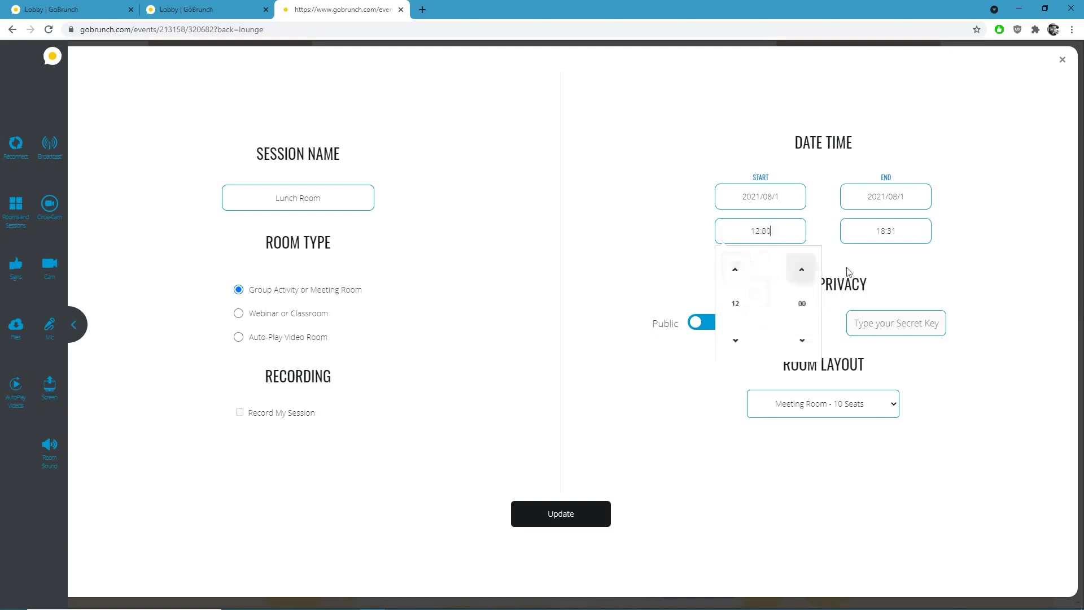
{"action": "left_click", "coordinate": [884, 231]}
{"action": "left_click", "coordinate": [861, 304]}
{"action": "left_click", "coordinate": [883, 286]}
{"action": "left_click", "coordinate": [927, 302]}
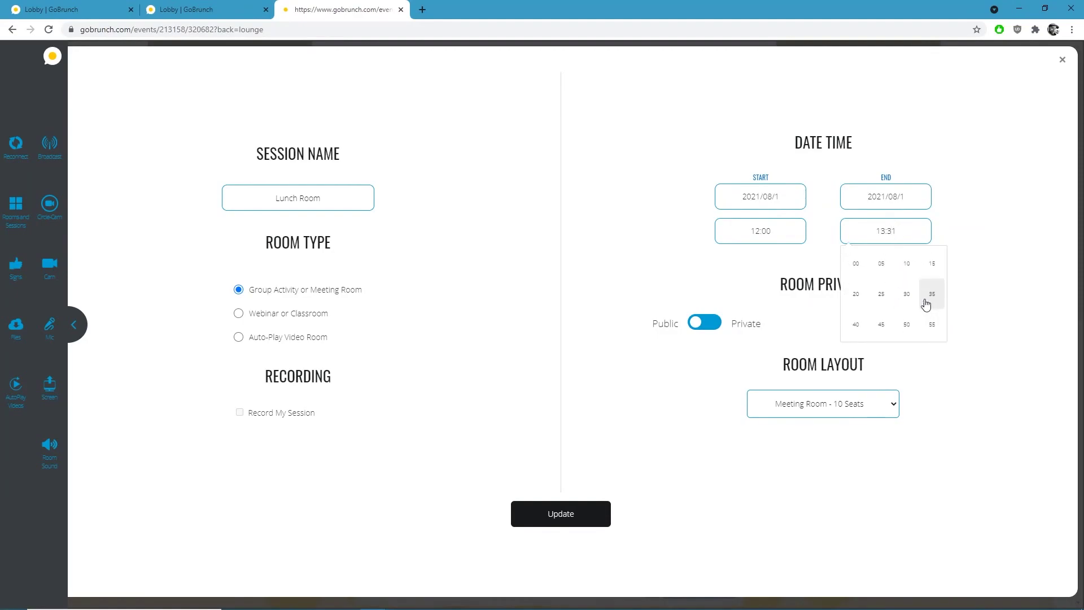
{"action": "left_click", "coordinate": [859, 266]}
{"action": "left_click", "coordinate": [724, 383]}
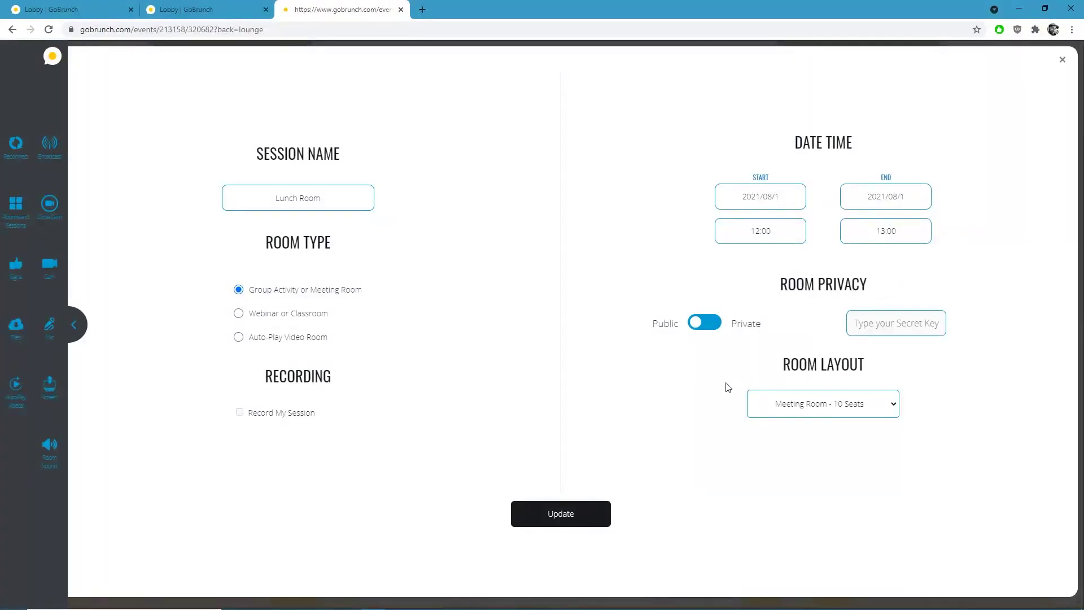
Step: Choose the Auditorium - 120 Seats layout for the Lunch Room and update the session
{"action": "left_click", "coordinate": [796, 403]}
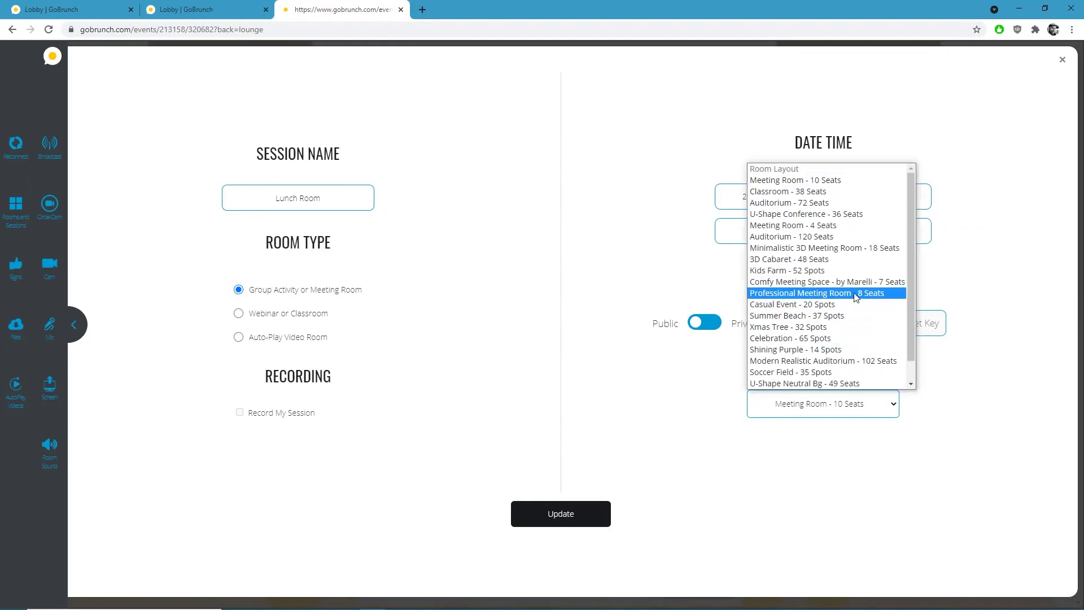
{"action": "left_click", "coordinate": [840, 236]}
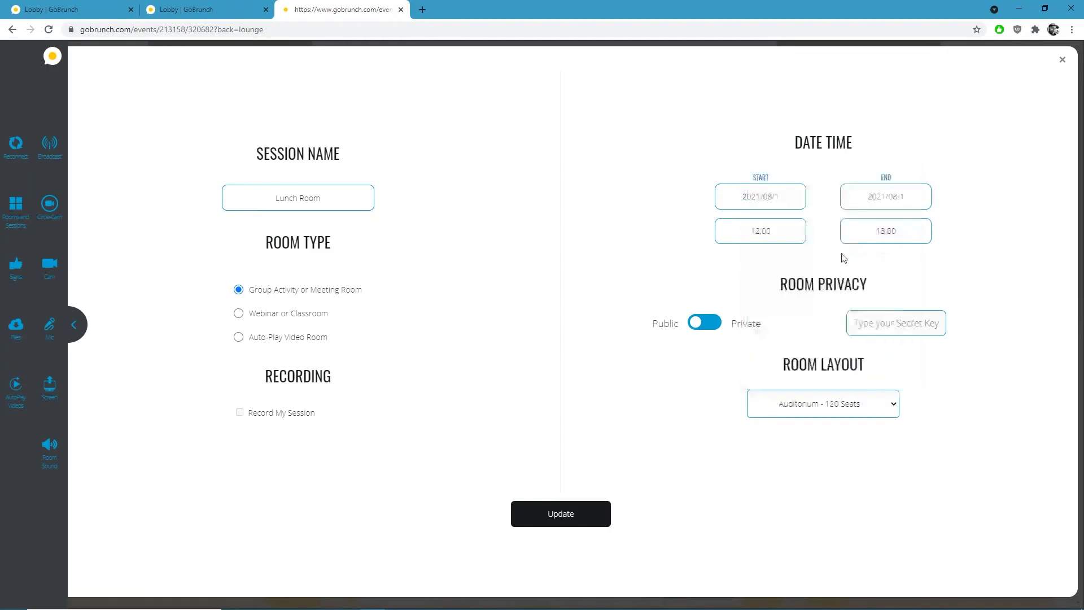
{"action": "left_click", "coordinate": [544, 519]}
Step: Check the list of rooms and sessions, and enter the main webinar session from the Lounge, dismissing its welcome message
{"action": "left_click", "coordinate": [16, 211]}
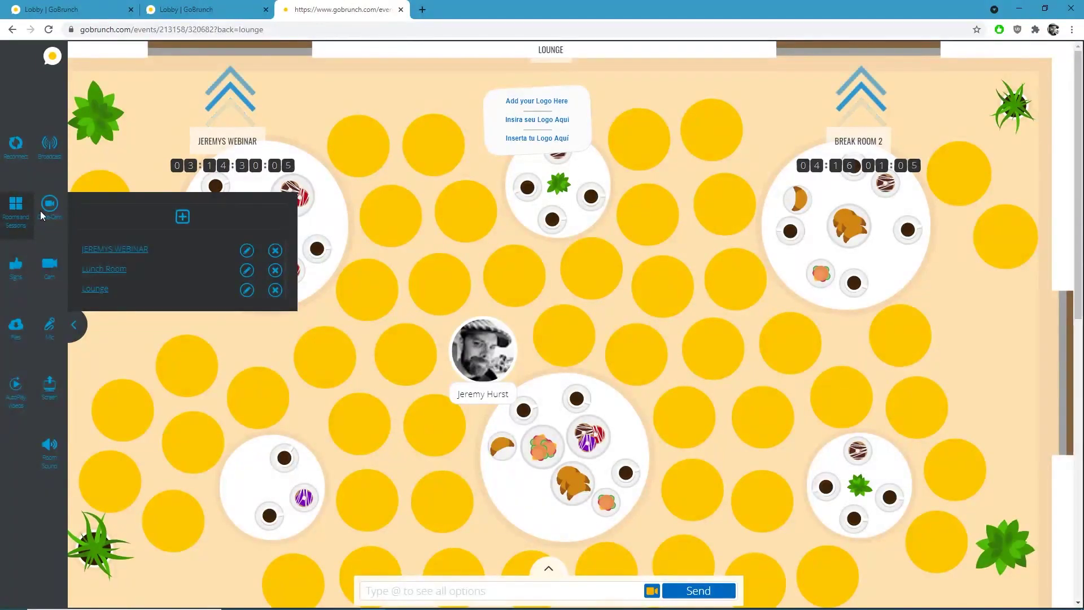
{"action": "left_click", "coordinate": [231, 95]}
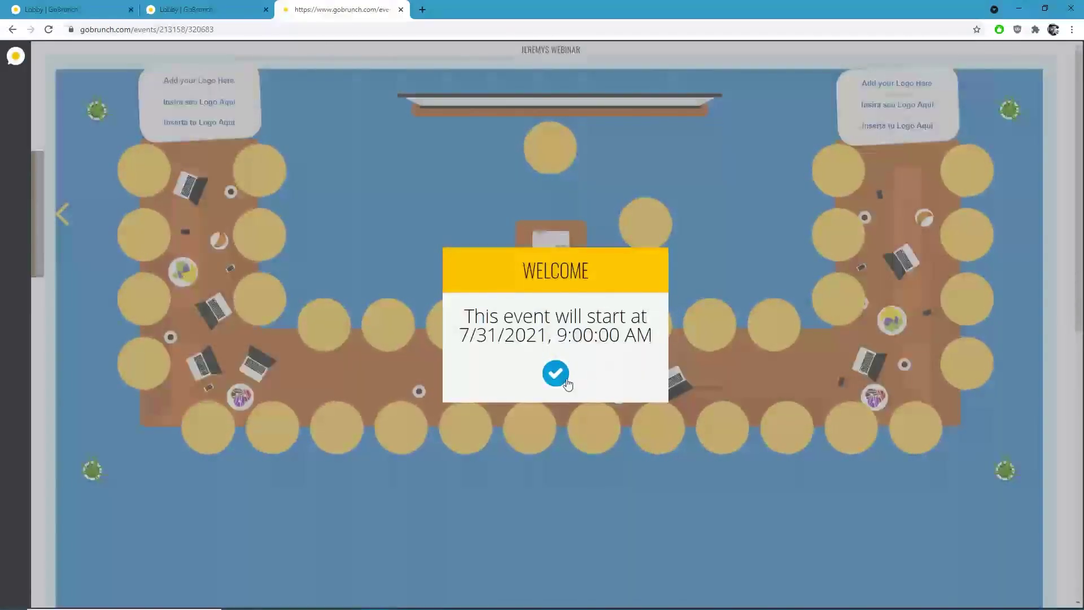
{"action": "left_click", "coordinate": [556, 373]}
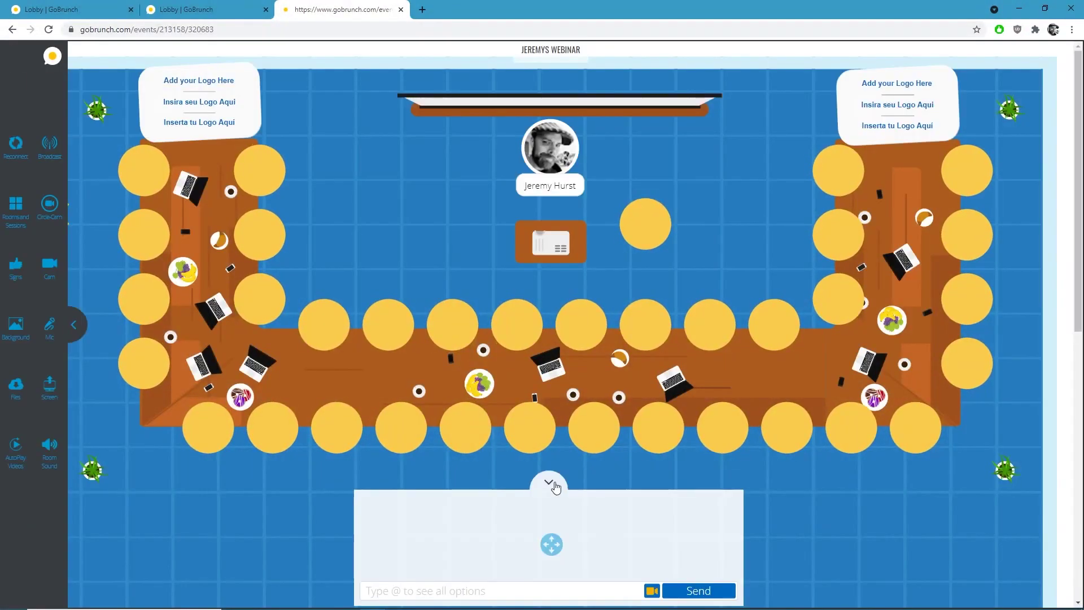